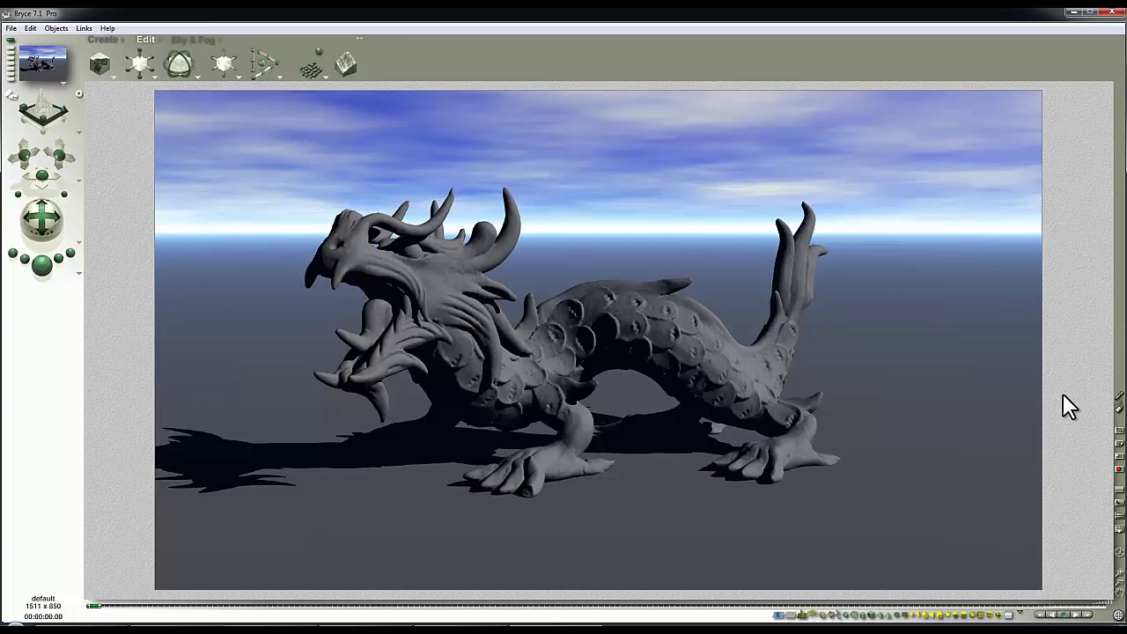
Leave the render preview and select the xyzrgb_dragon mesh in the wireframe scene
left_click(672, 359)
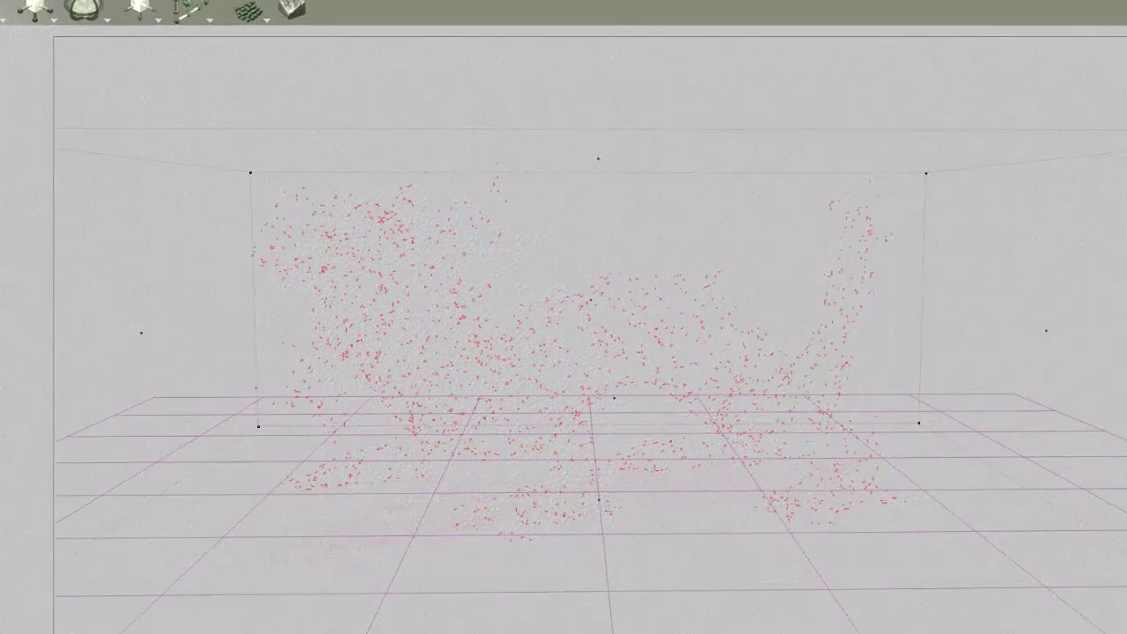
In Materials Lab, set the dragon's Reflection to 100, Diffusion to 0 and Metallicity to 100
left_click(1035, 200)
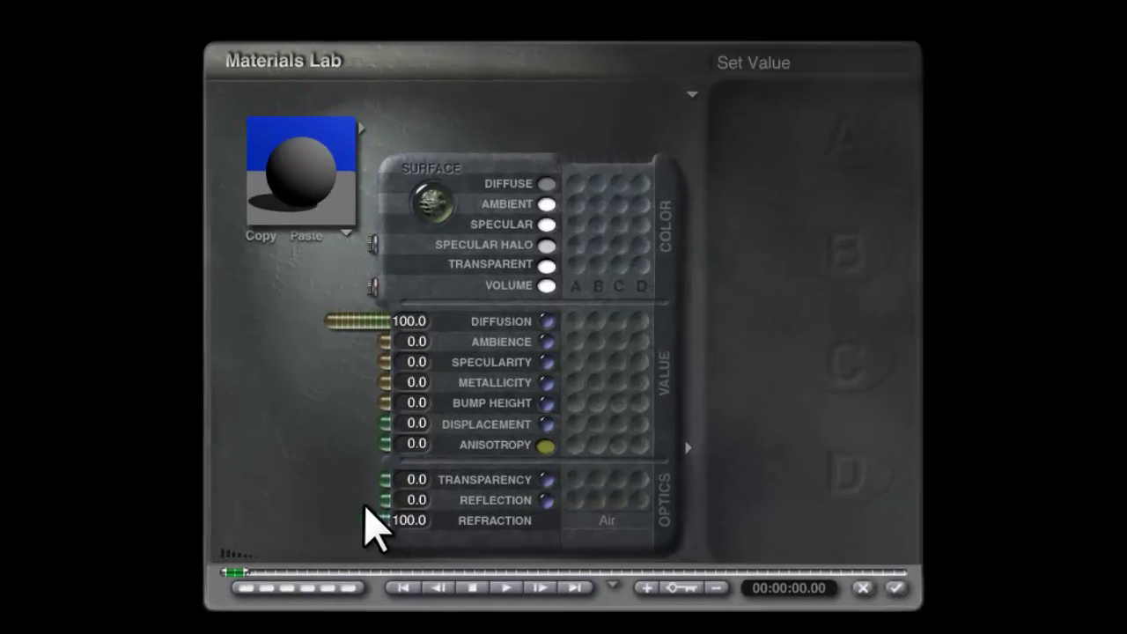
left_click_drag(368, 502, 221, 505)
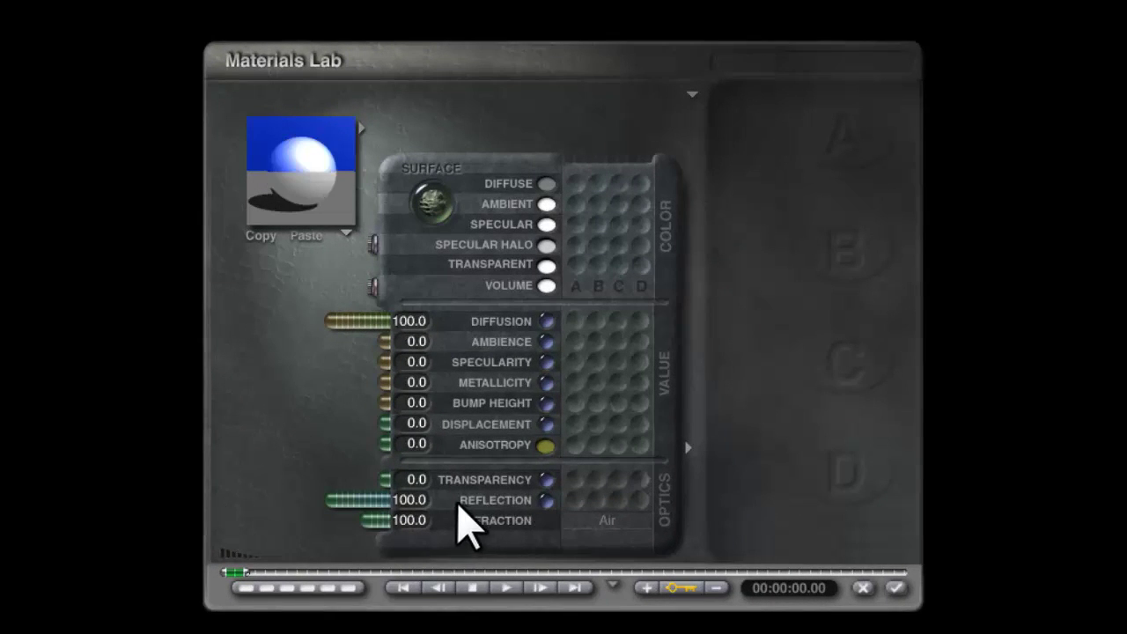
left_click_drag(331, 319, 421, 321)
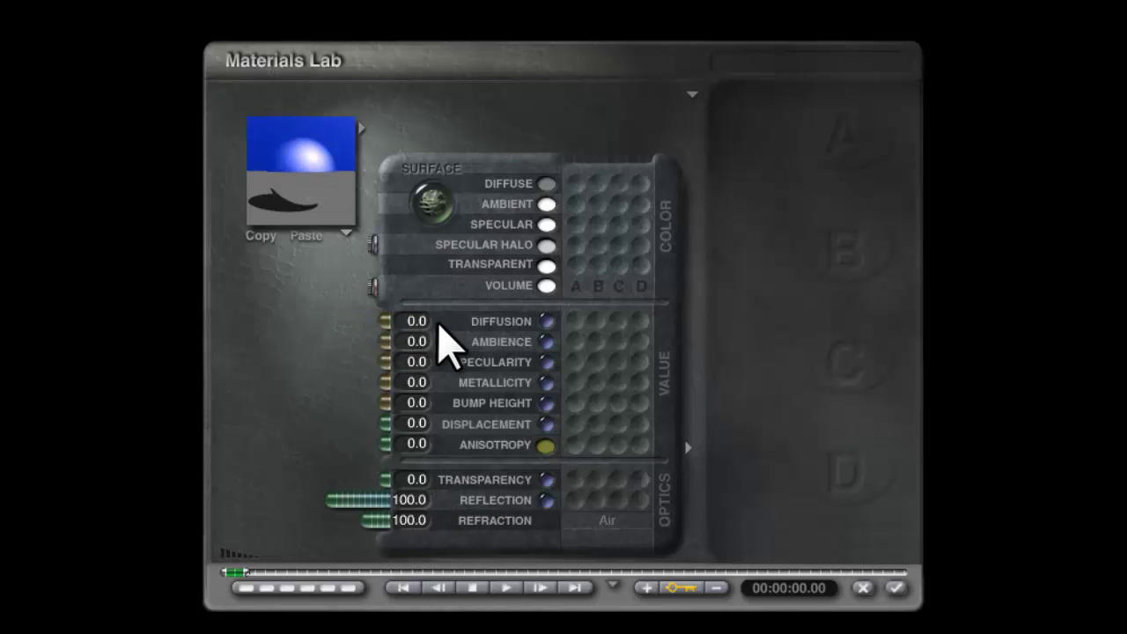
left_click_drag(377, 384, 250, 386)
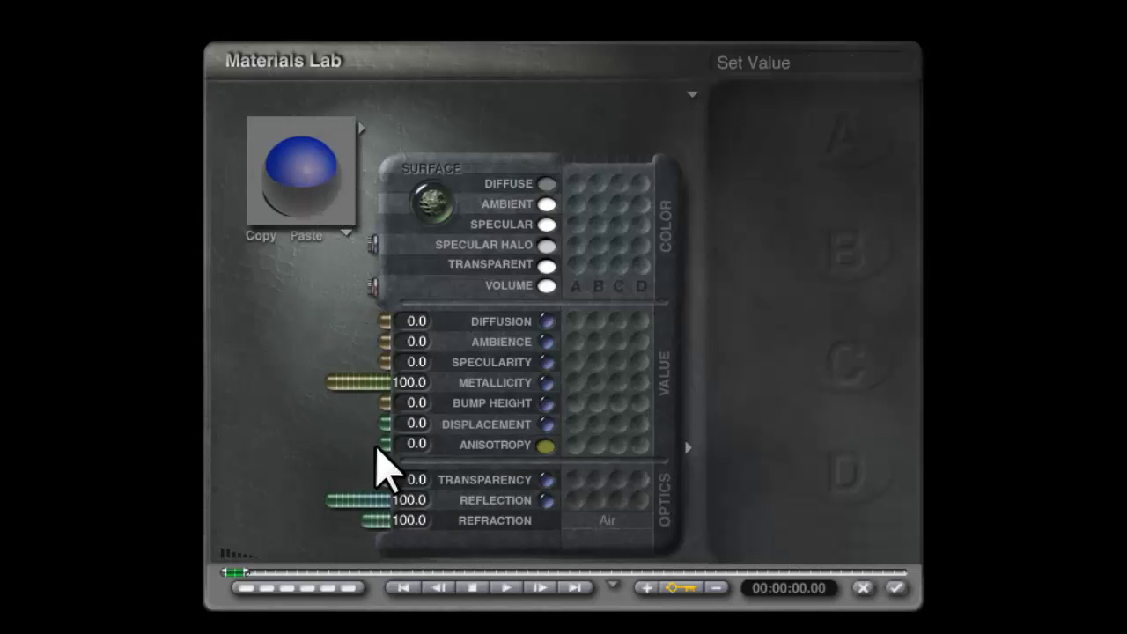
left_click(307, 214)
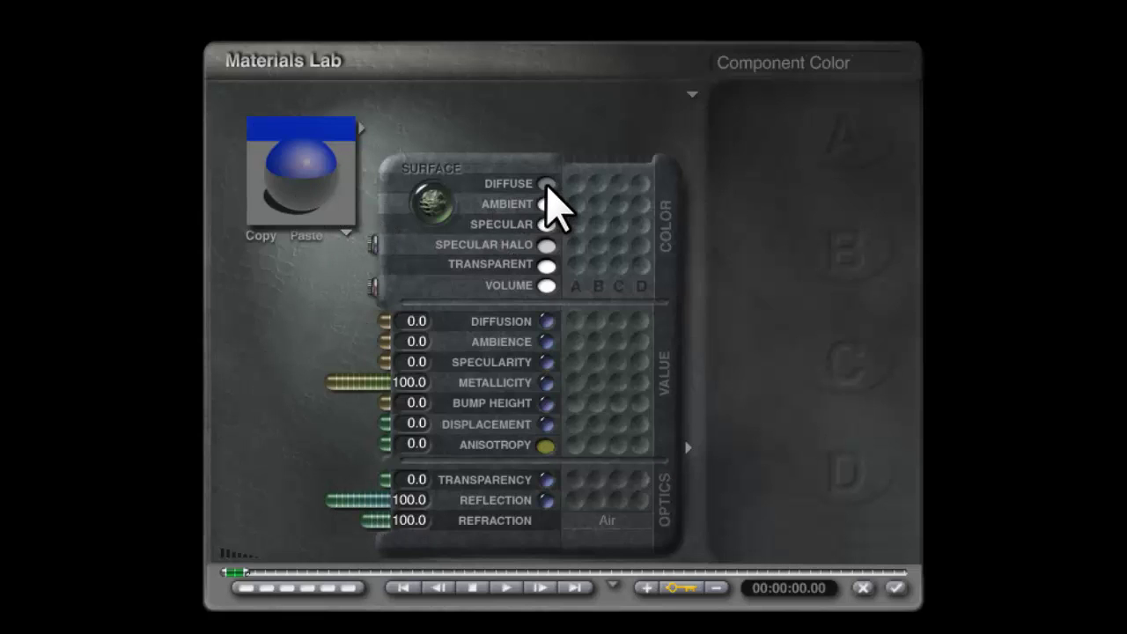
left_click(322, 214)
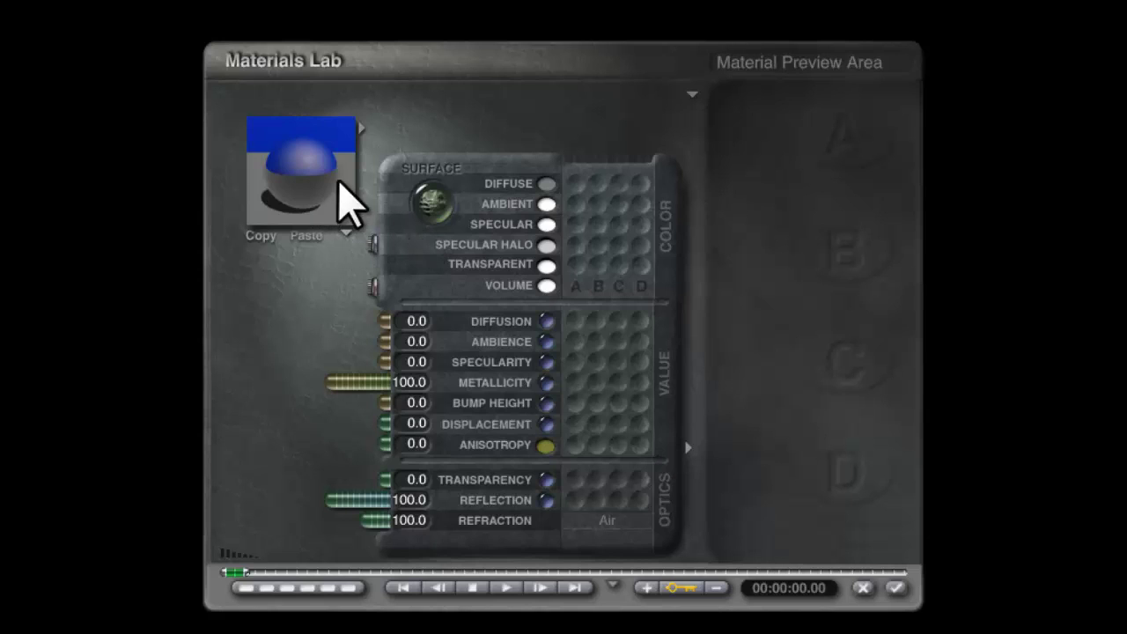
left_click(546, 183)
Set the dragon material's diffuse colour to black
left_click(563, 301)
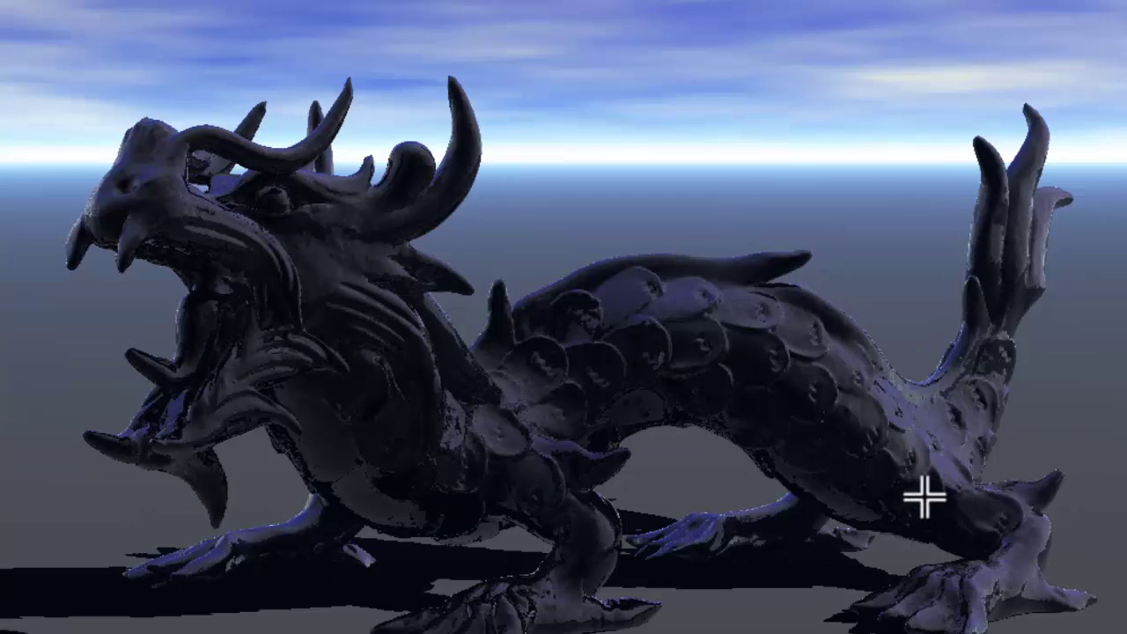
Return to the scene and try orange, then a blue, as the dragon's diffuse colour
key("Escape")
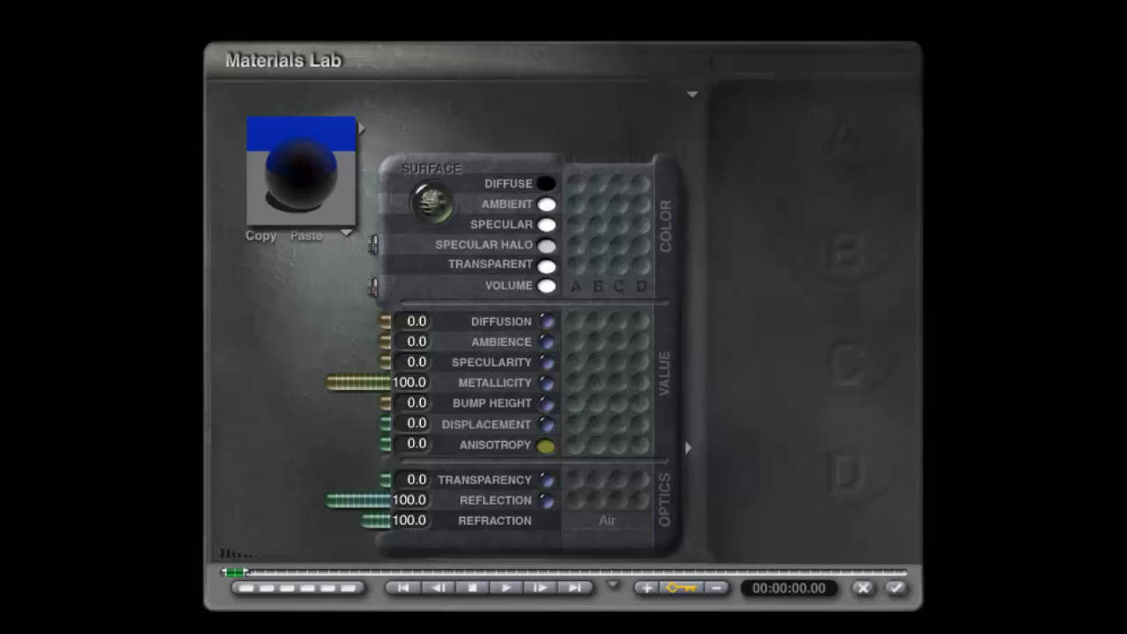
left_click(294, 202)
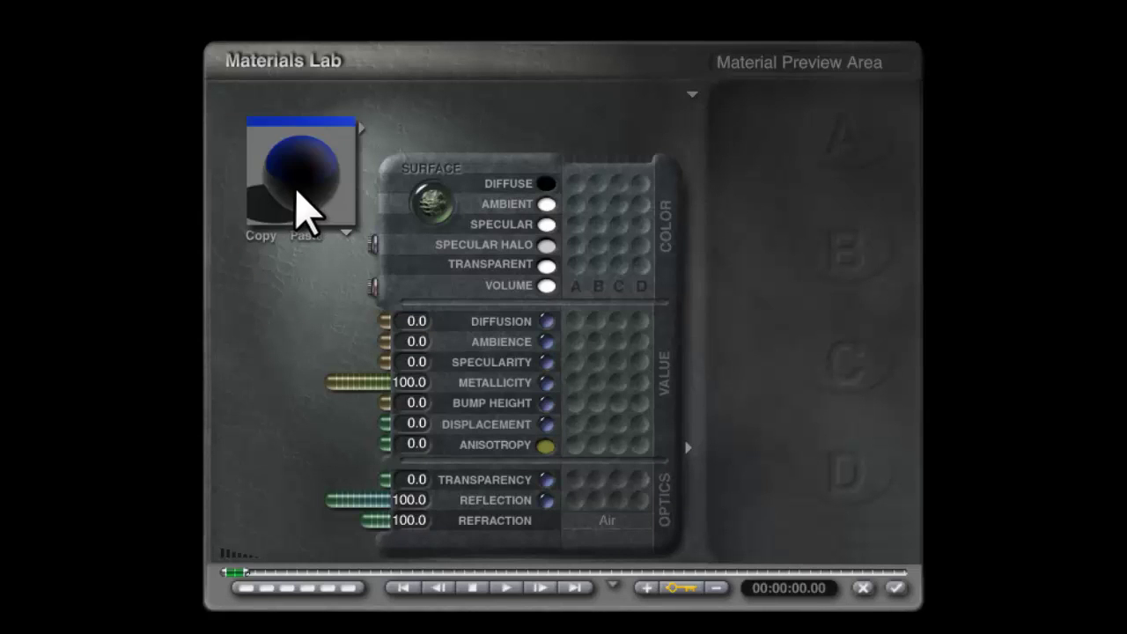
left_click(546, 183)
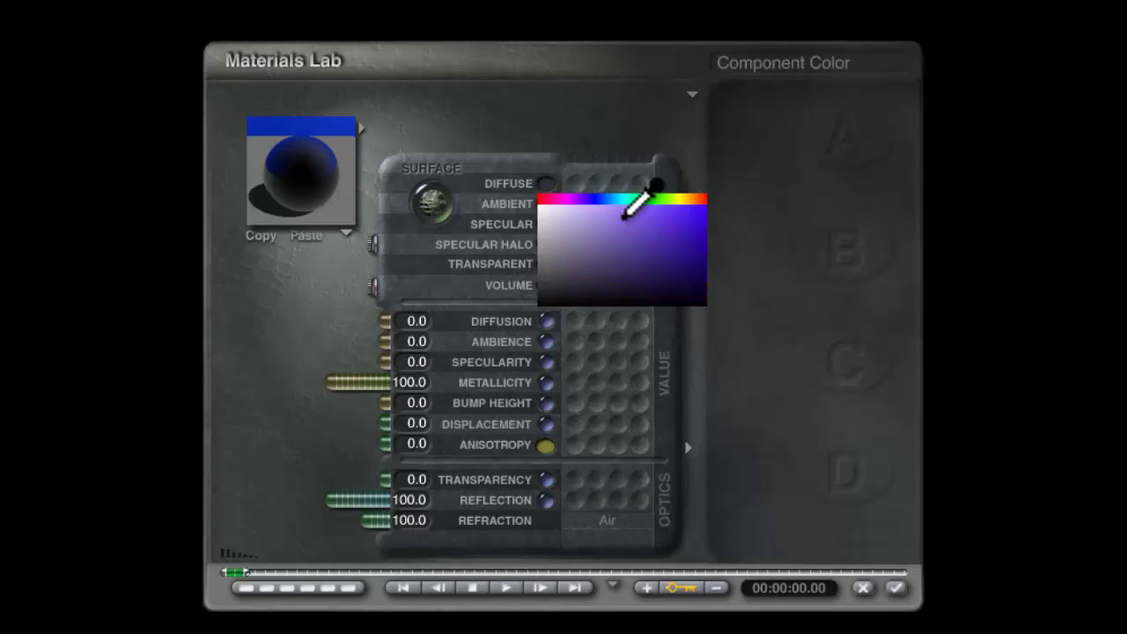
left_click(703, 199)
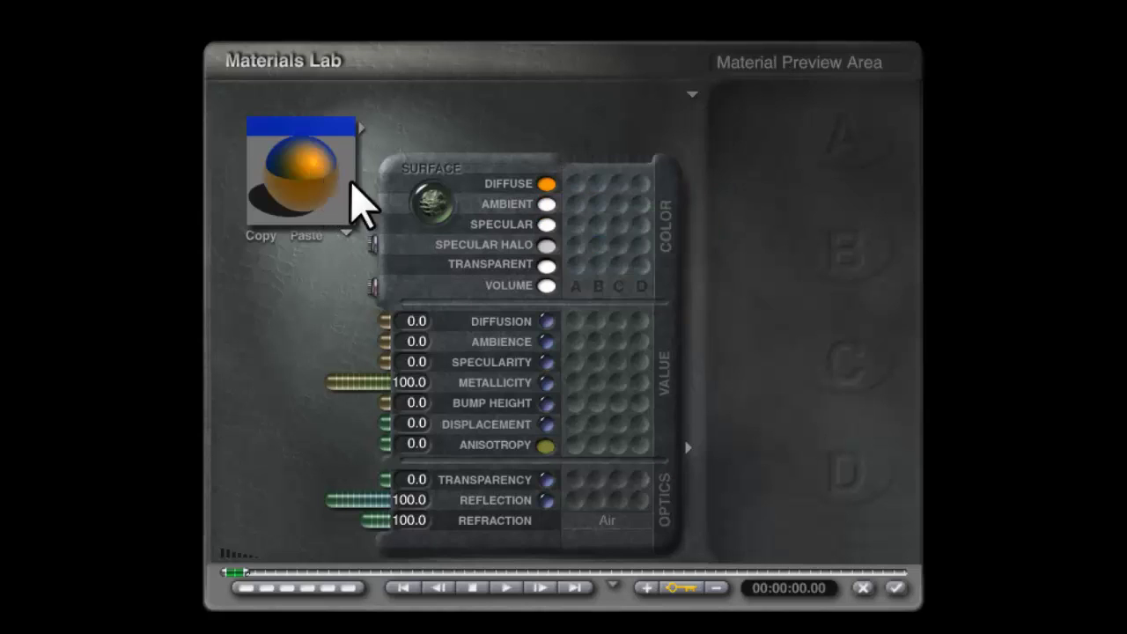
left_click(554, 184)
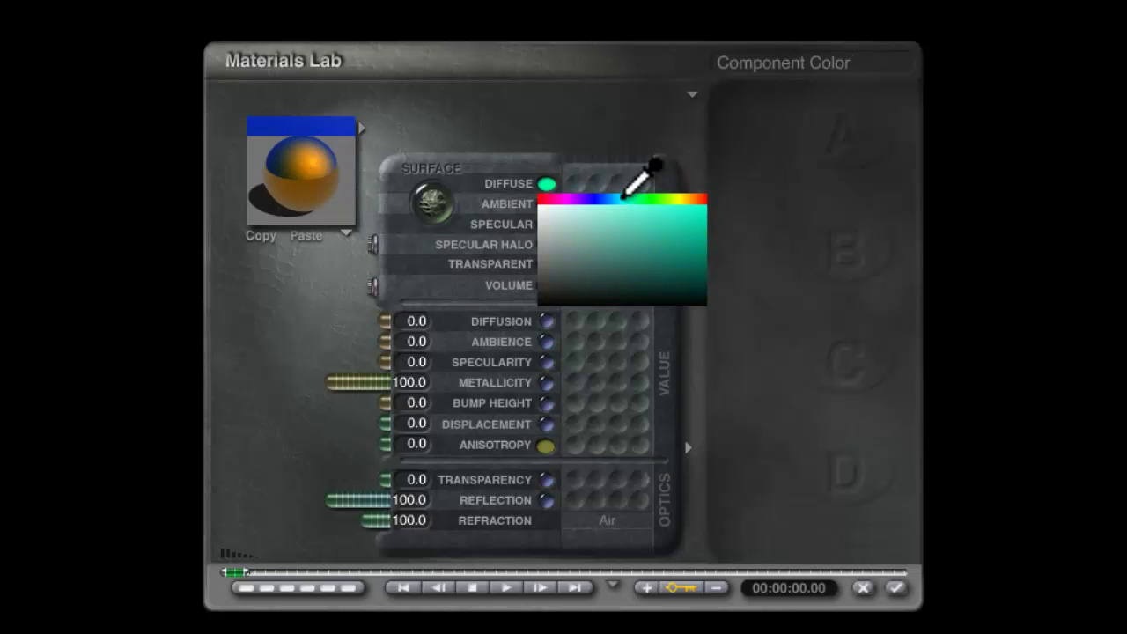
left_click(613, 198)
Set the diffuse colour exactly to R 18, G 99, B 255 and apply the material
left_click(546, 183)
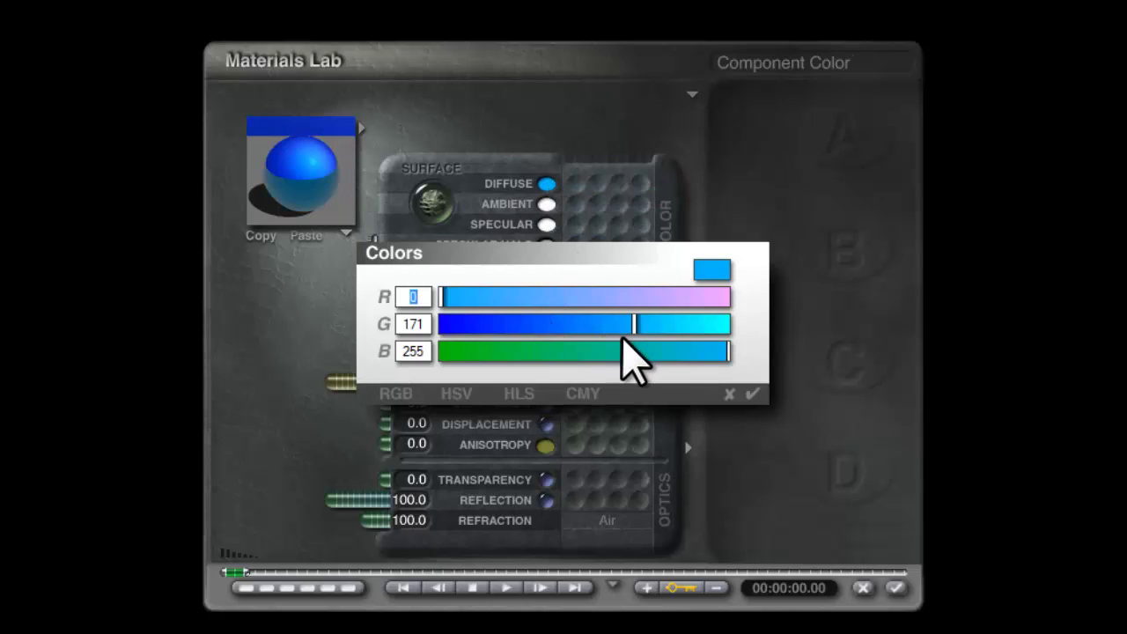
left_click_drag(626, 326, 551, 323)
mouse_move(468, 299)
left_mouse_down()
mouse_move(446, 297)
mouse_move(461, 297)
left_mouse_up()
left_click(754, 394)
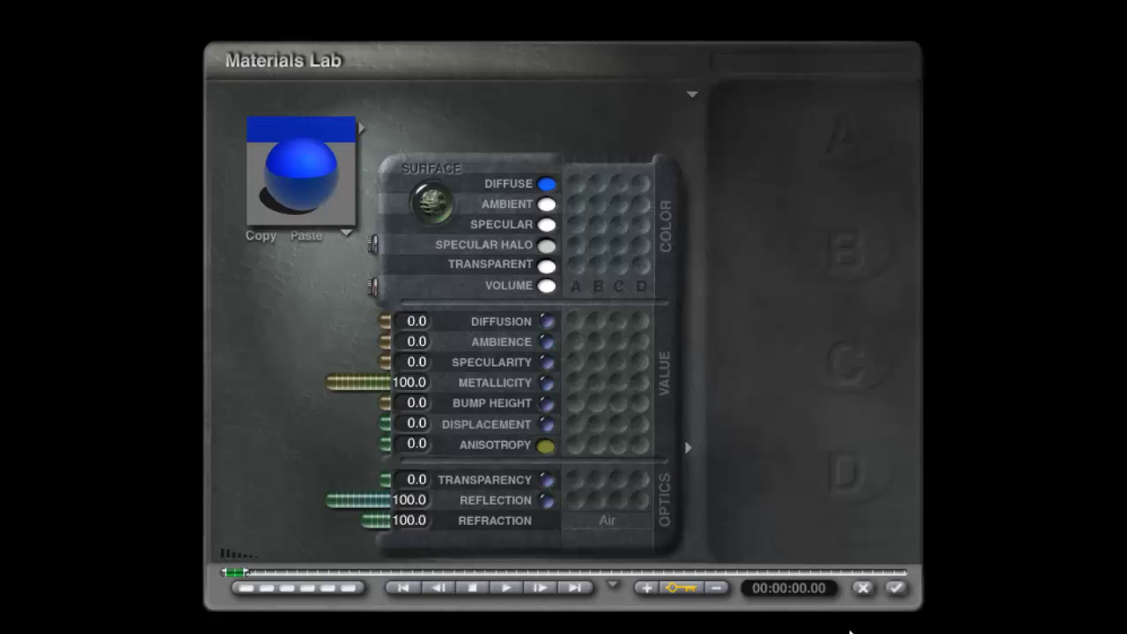
left_click(895, 588)
Set Reflection 0, Transparency 100, Refraction 300, and black transparent and volume colours
left_click_drag(372, 503, 251, 478)
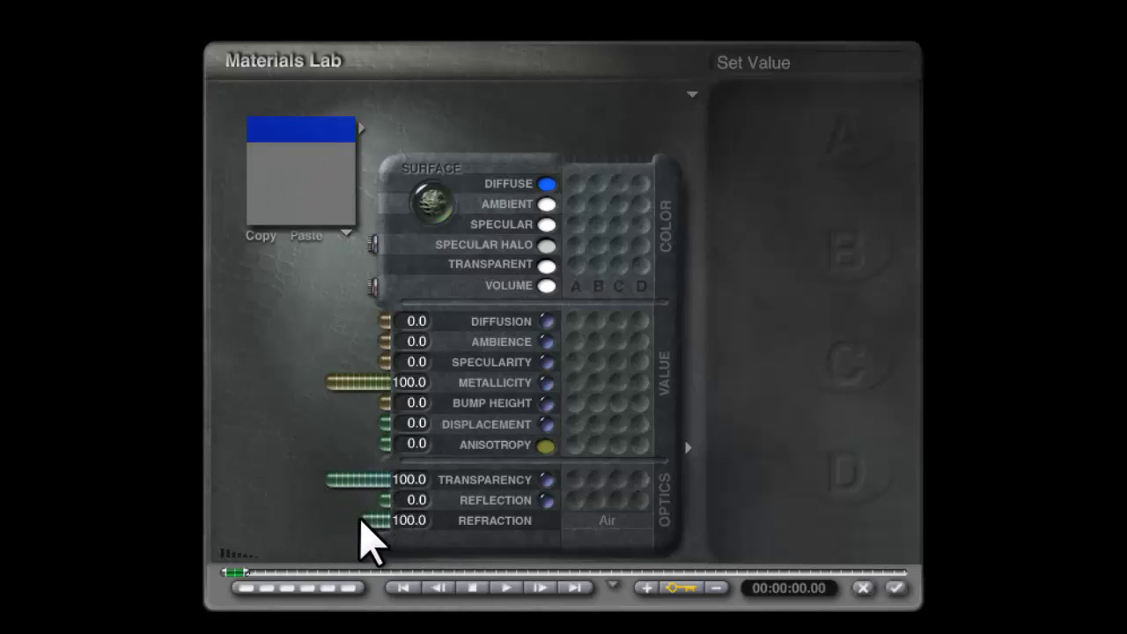
left_click_drag(361, 523, 285, 533)
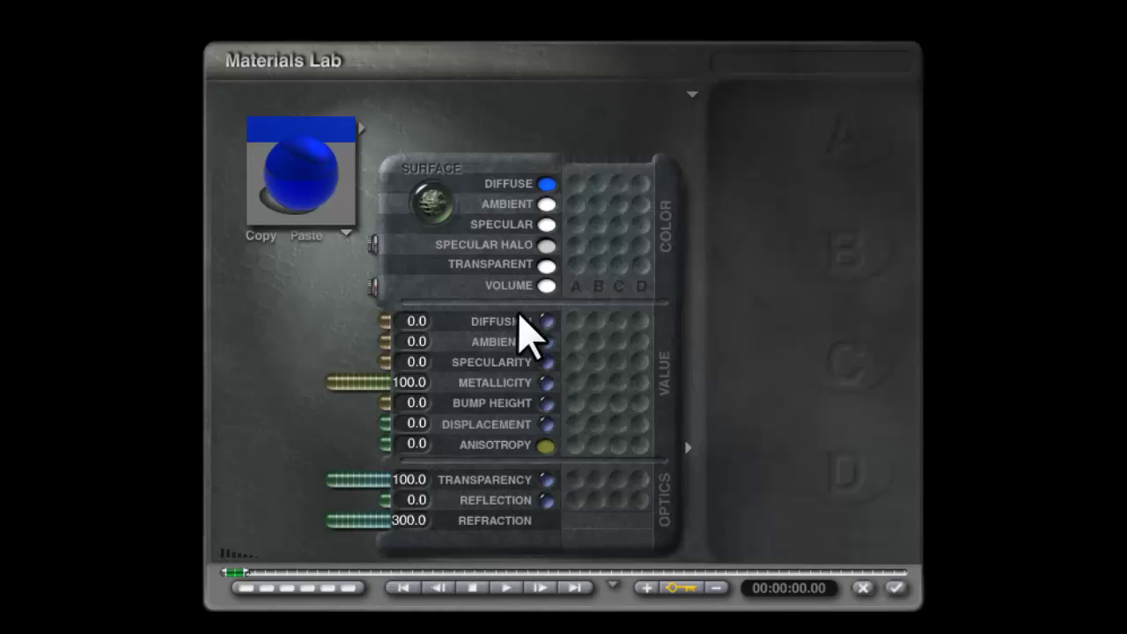
left_click(547, 265)
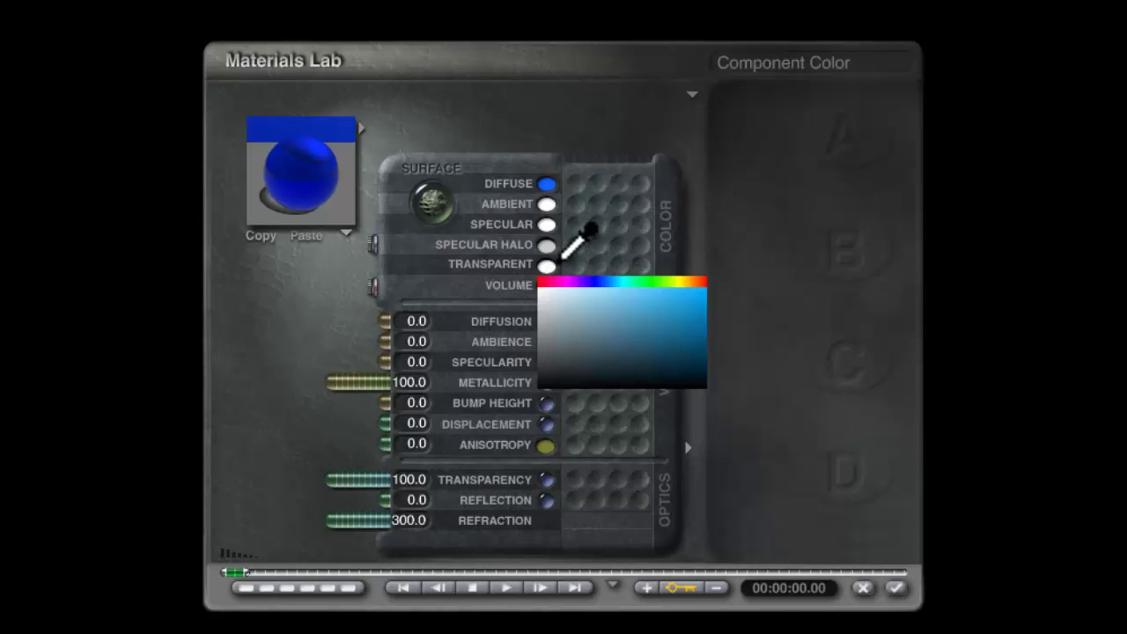
left_click(540, 289)
left_click(545, 285)
left_click(541, 403)
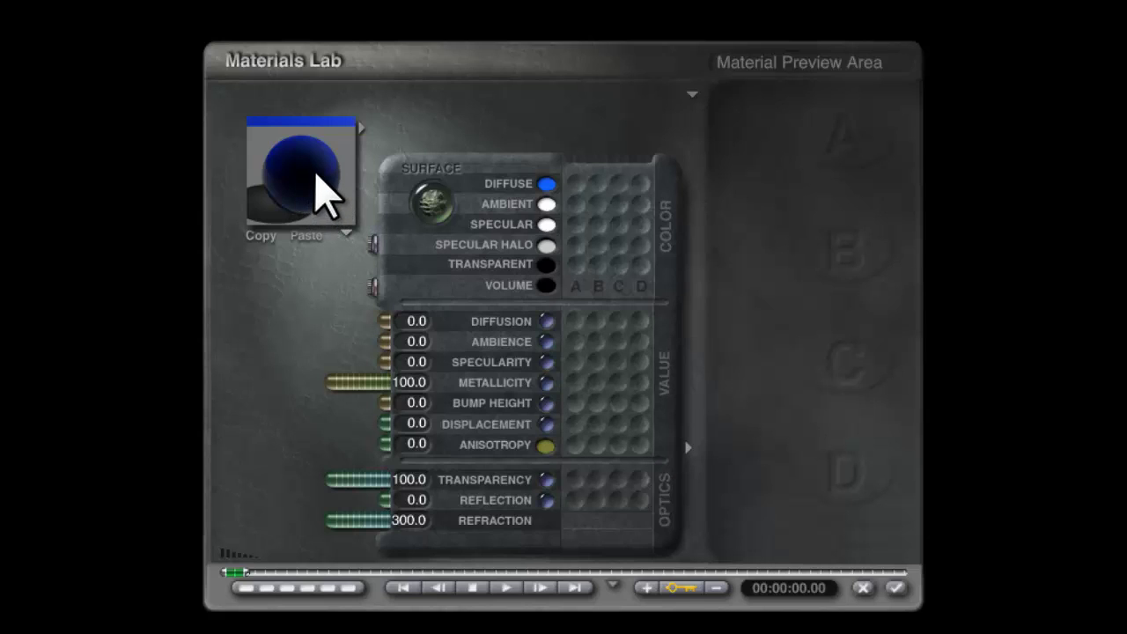
Apply the dragon material, then open and review the Sky Lab from Sky & Fog
left_click(895, 588)
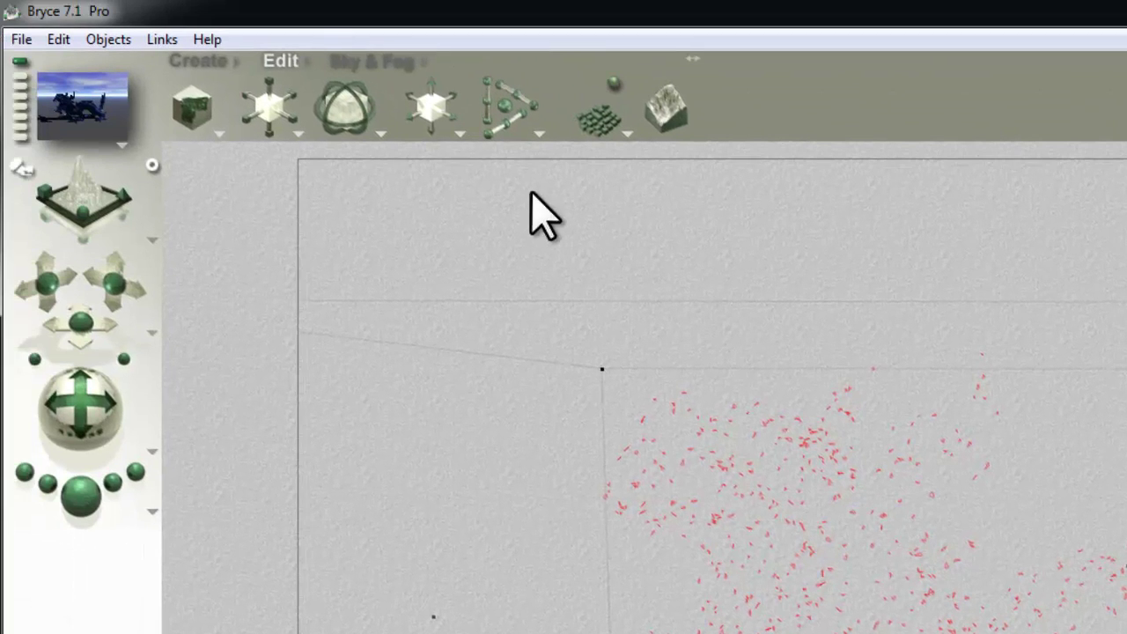
left_click(374, 62)
left_click(546, 77)
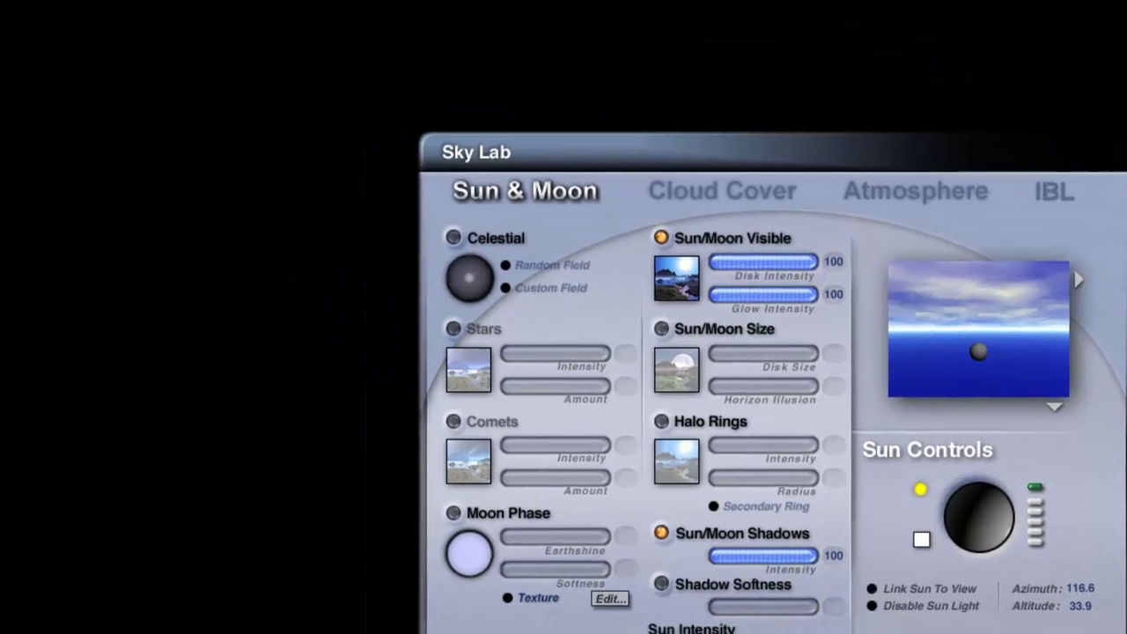
left_click(900, 606)
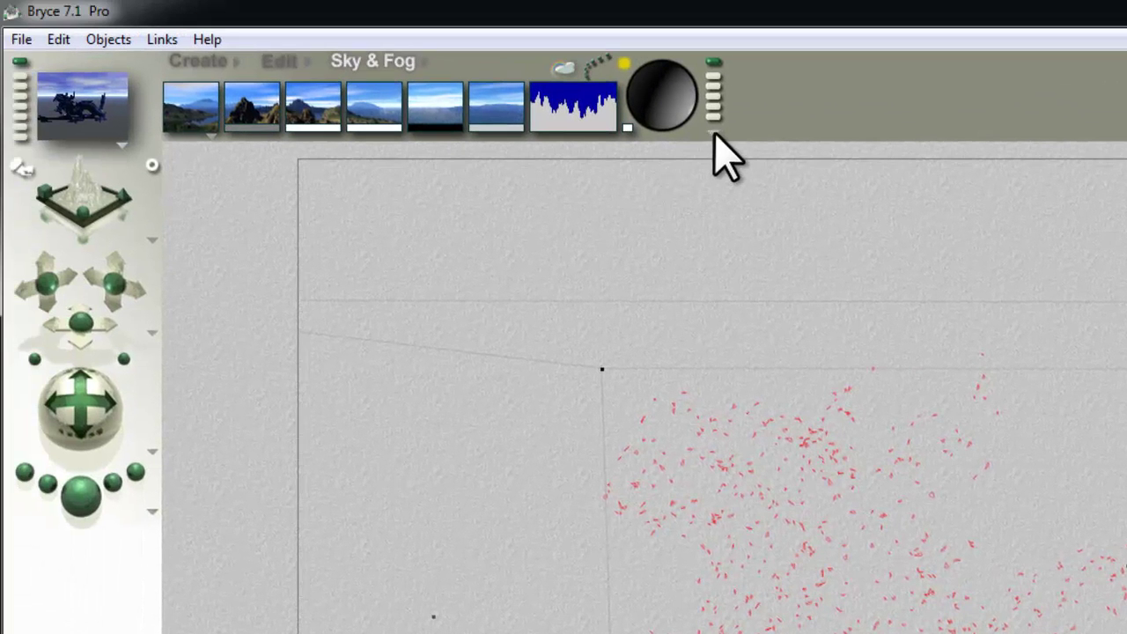
left_click(711, 133)
left_click(762, 350)
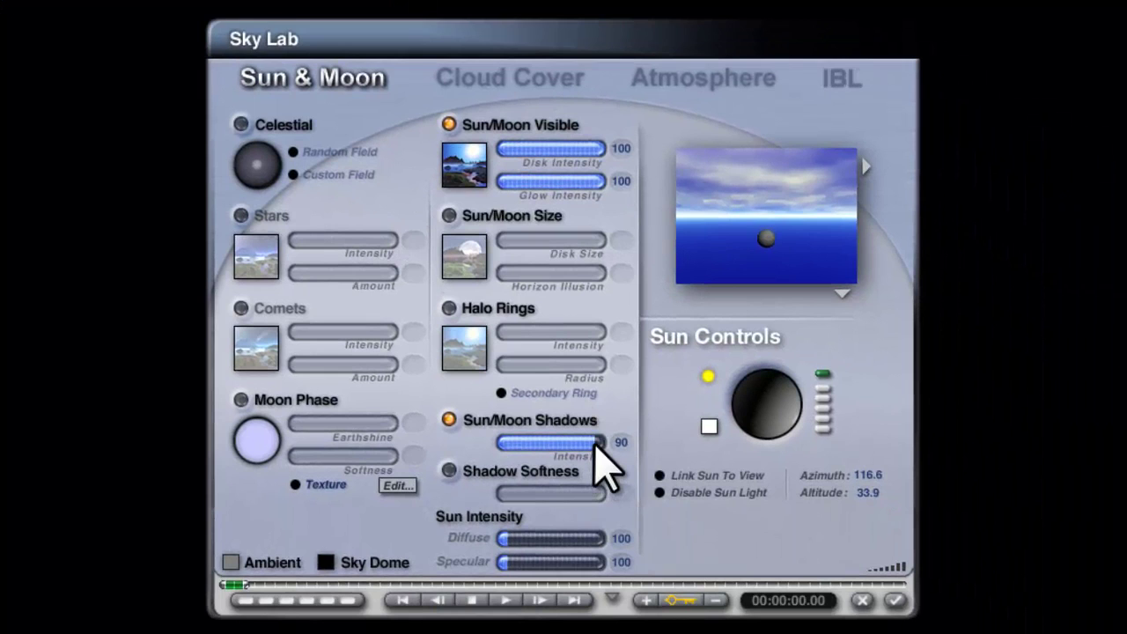
left_click(897, 601)
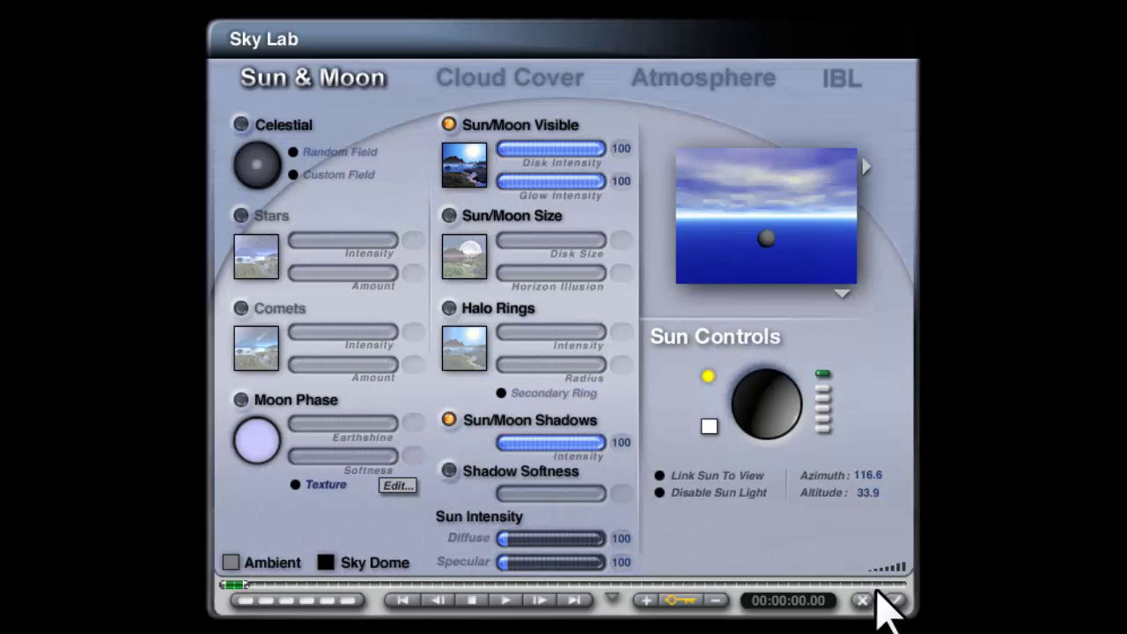
Close the Sky Lab and experiment with the material's transparency, reflection and diffusion sliders
left_click(875, 598)
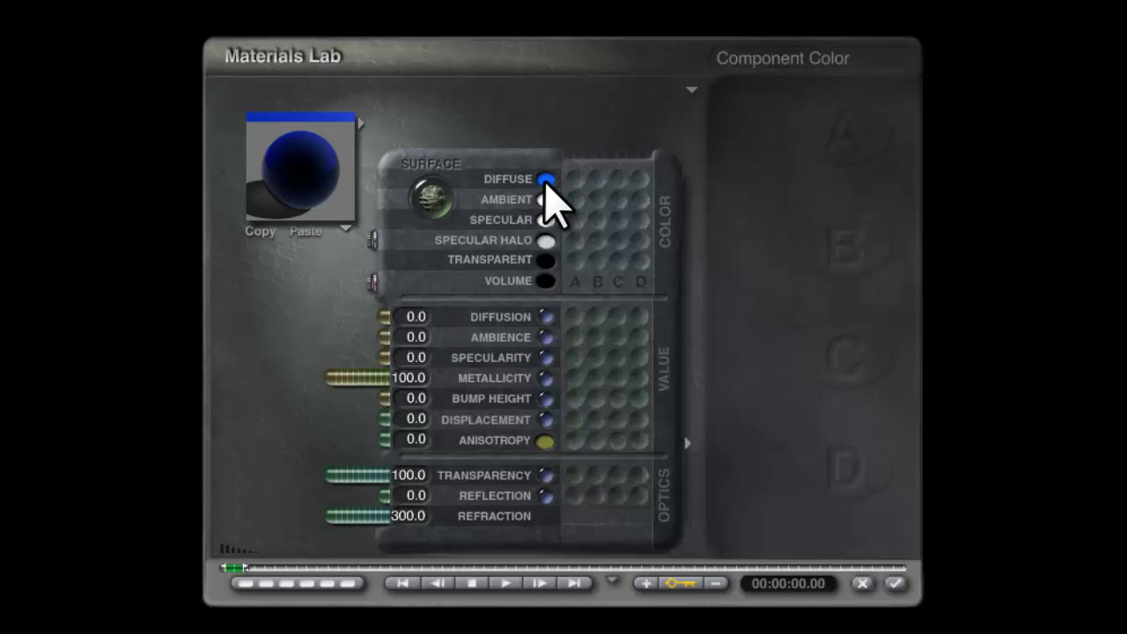
left_click_drag(360, 473, 266, 332)
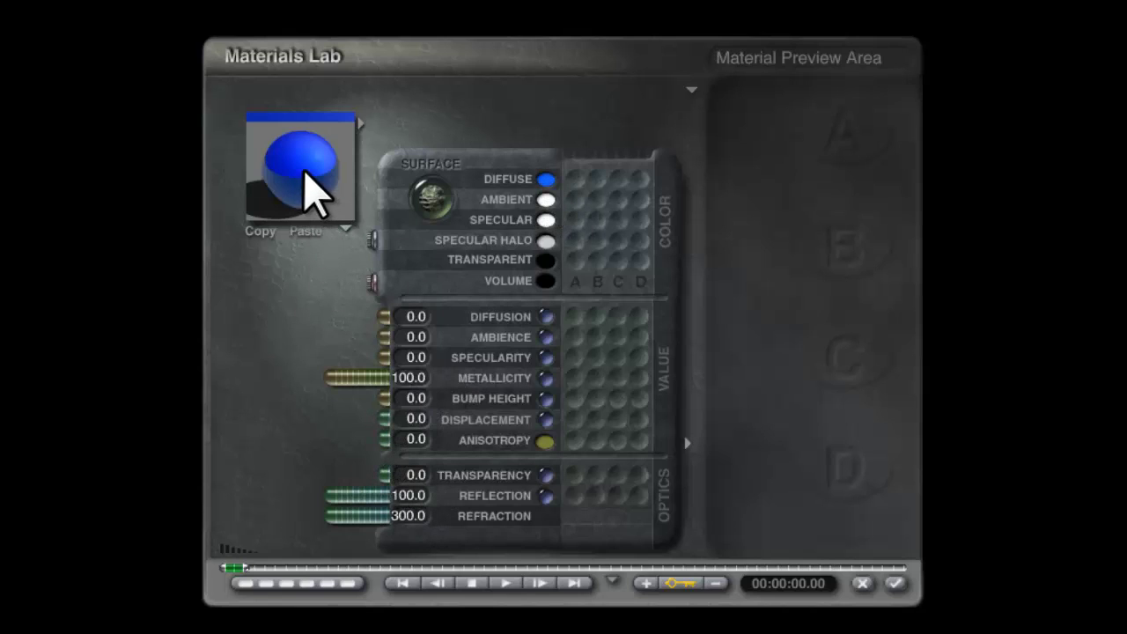
mouse_move(396, 310)
left_mouse_down()
mouse_move(315, 313)
mouse_move(385, 317)
left_mouse_up()
left_click_drag(364, 498, 326, 475)
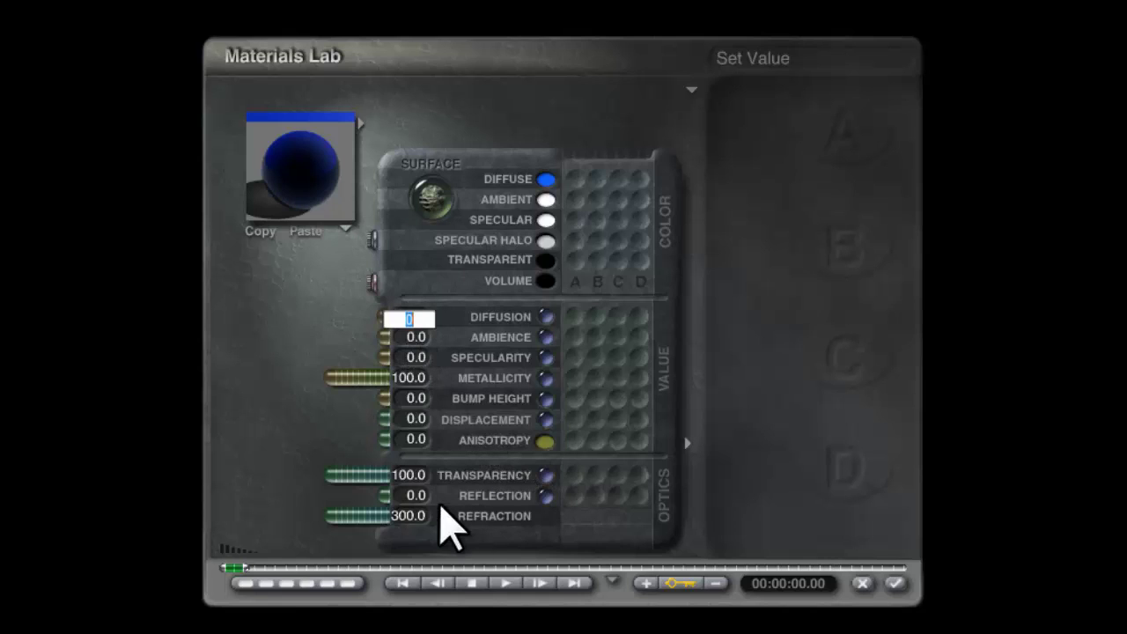
Enter Diffusion 50 and Reflection 15 for the dragon's material
type("50")
key("Return")
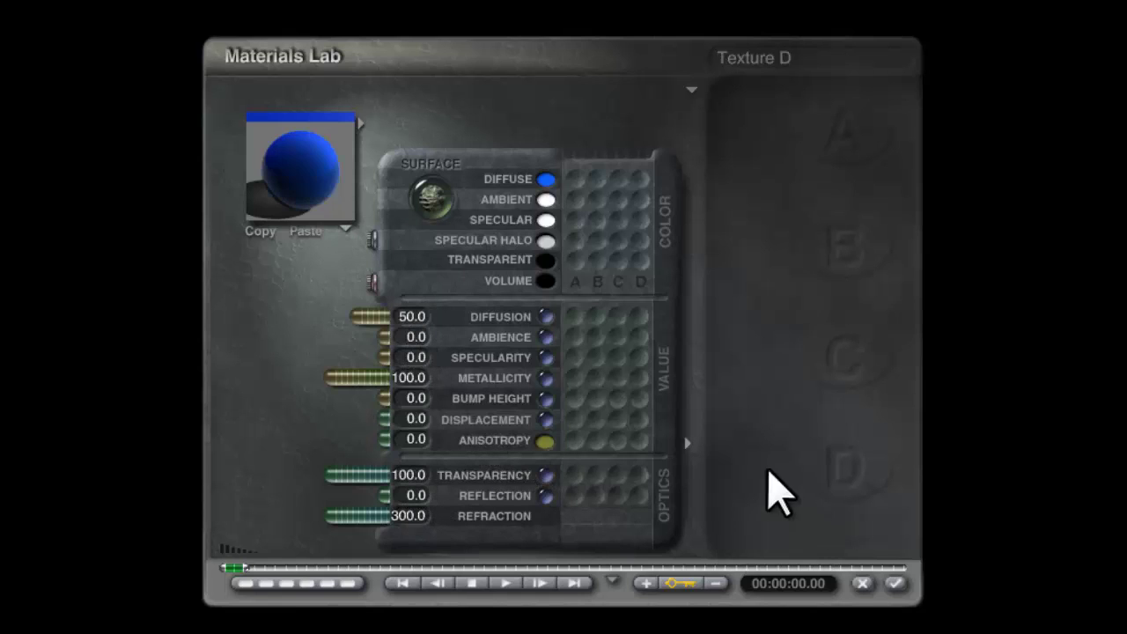
left_click(412, 496)
type("15")
key("Return")
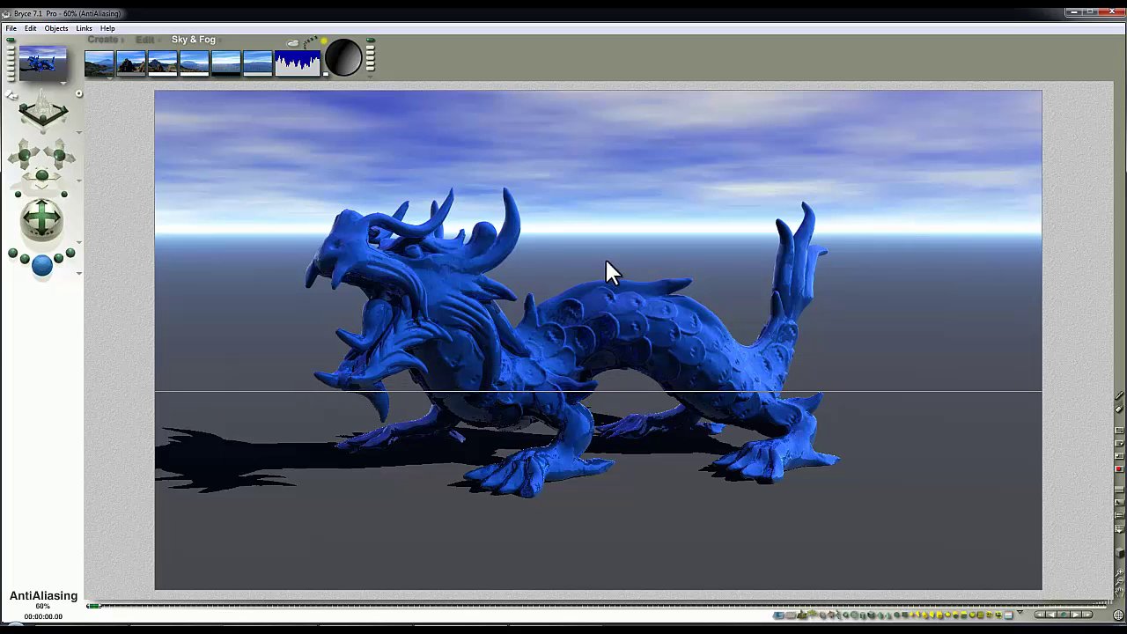
Stop the render, raise and tilt the camera to look down on the dragon, and test-render
left_click(654, 303)
left_click(662, 310)
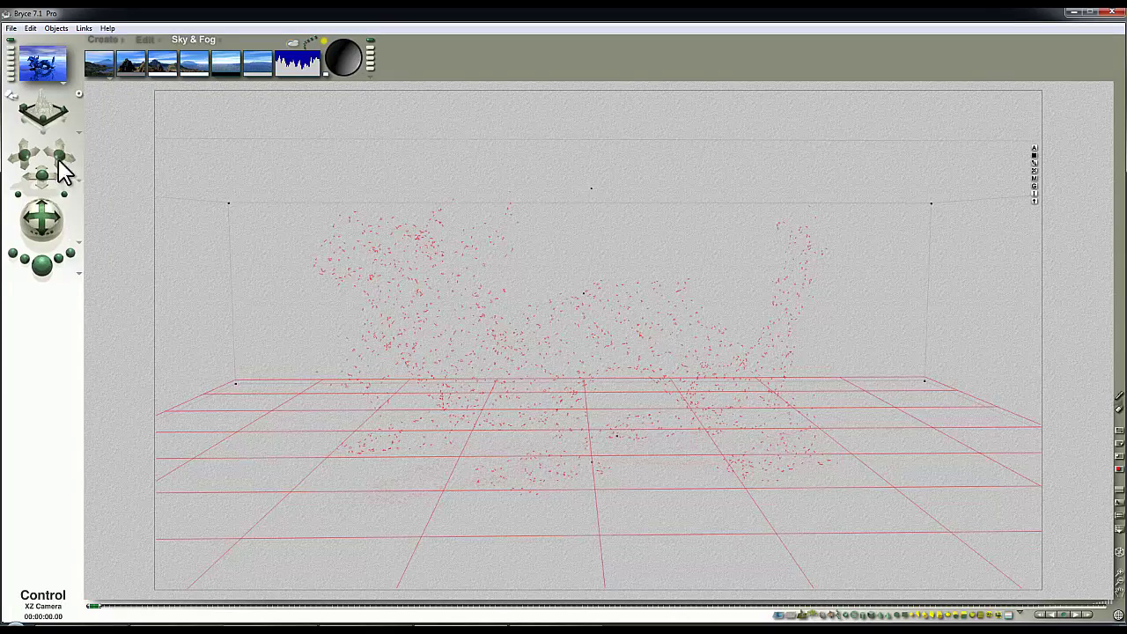
left_click_drag(58, 157, 54, 162)
left_click_drag(31, 213, 33, 215)
left_click(42, 264)
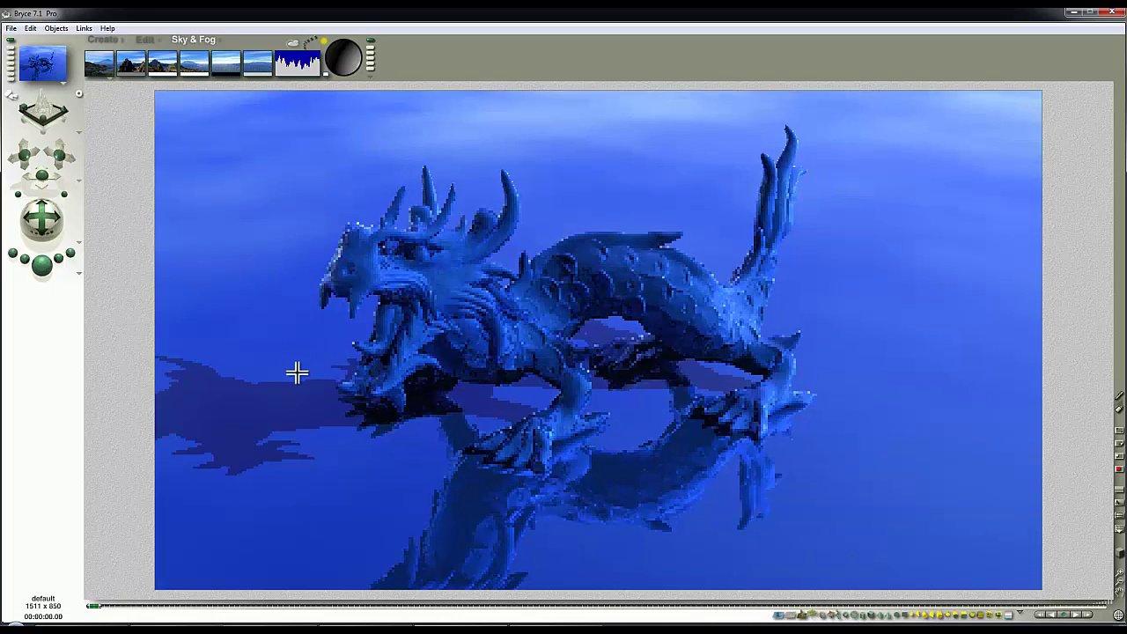
left_click(61, 156)
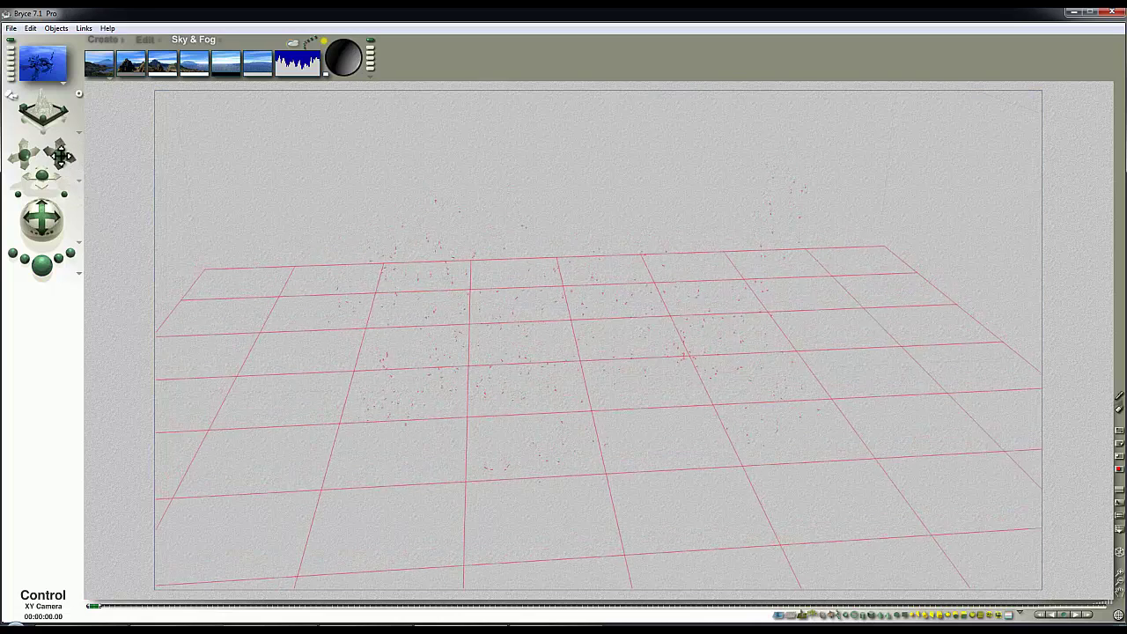
left_click(78, 273)
In Render Options, set Rays per pixel to 4 and Maximum Ray Depth to 4
left_click(122, 338)
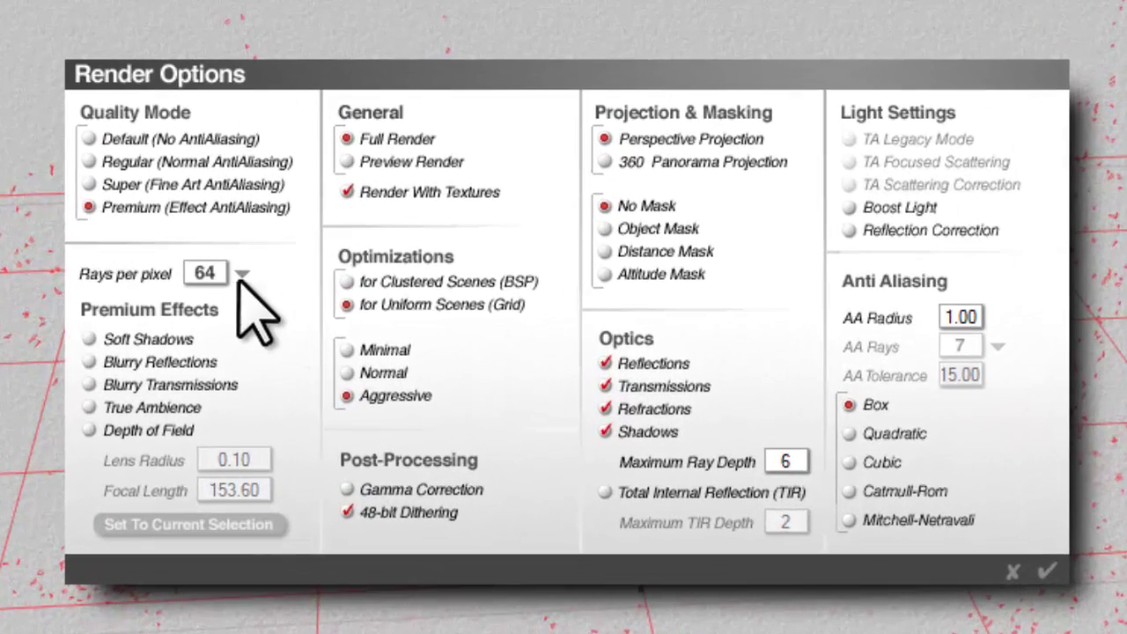
left_click(240, 275)
left_click(257, 296)
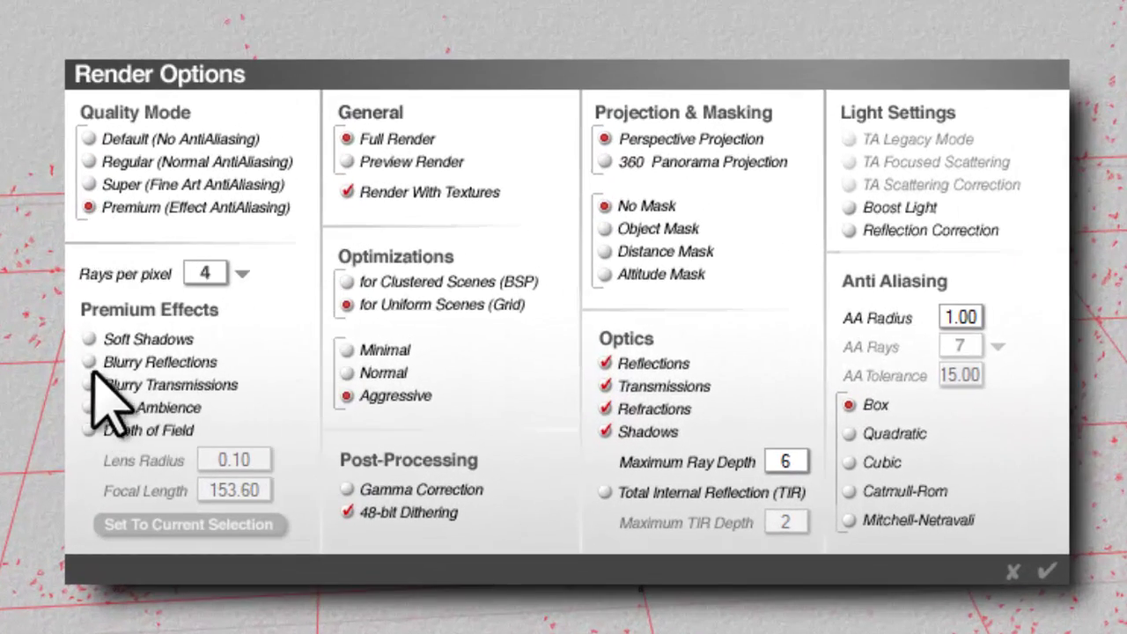
left_click(793, 460)
type("4")
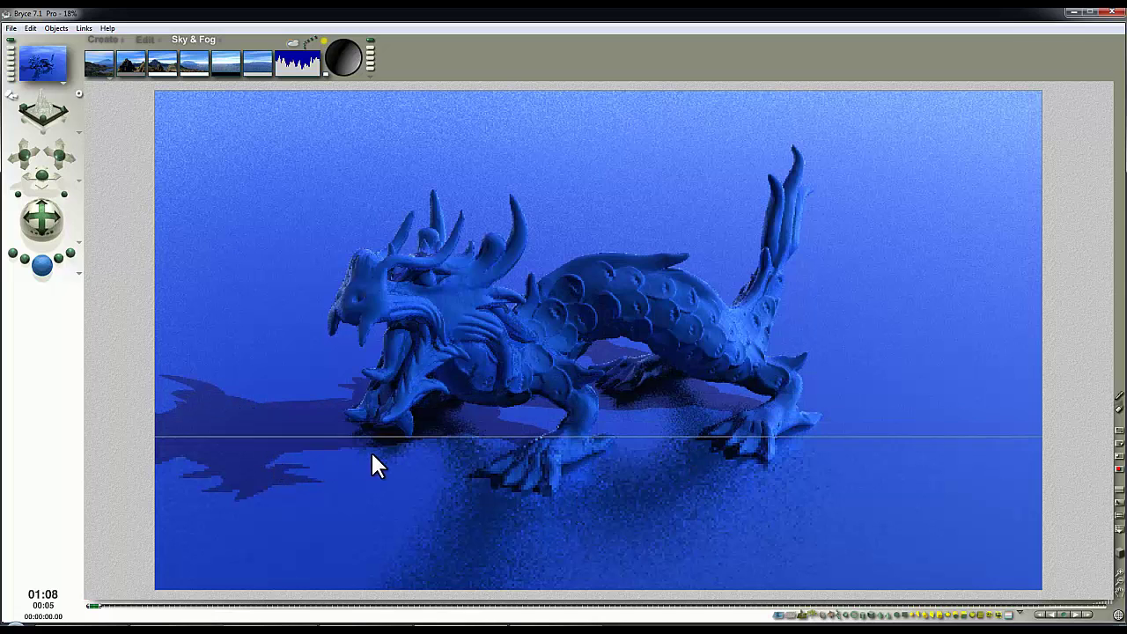
Stop the render, reopen Render Options and close them unchanged, then open the sky settings
left_click(319, 442)
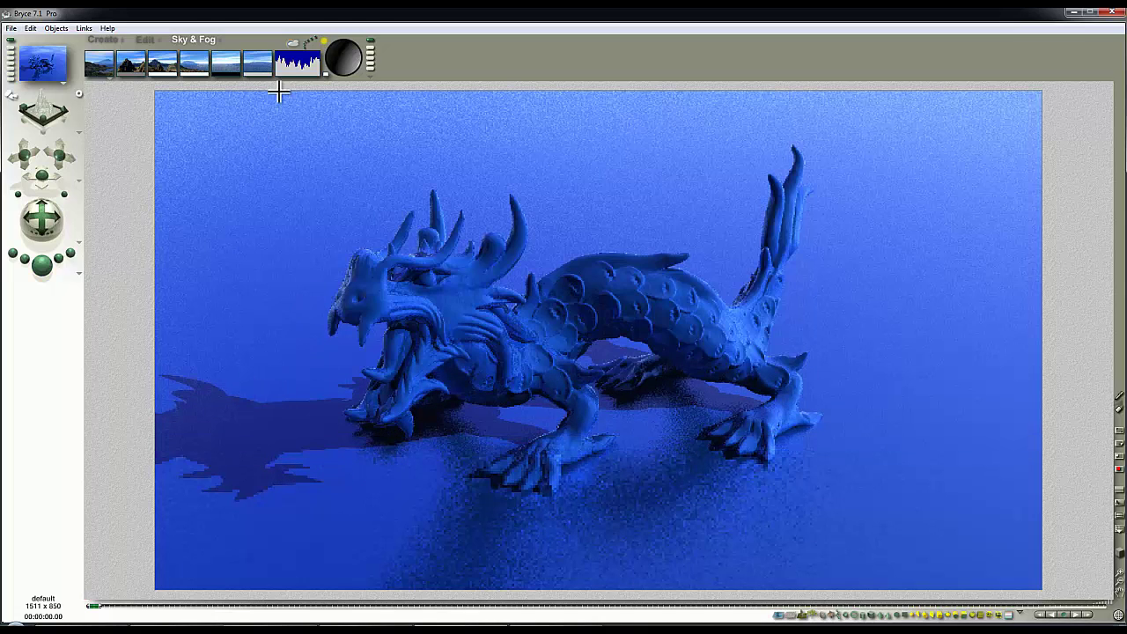
left_click(182, 307)
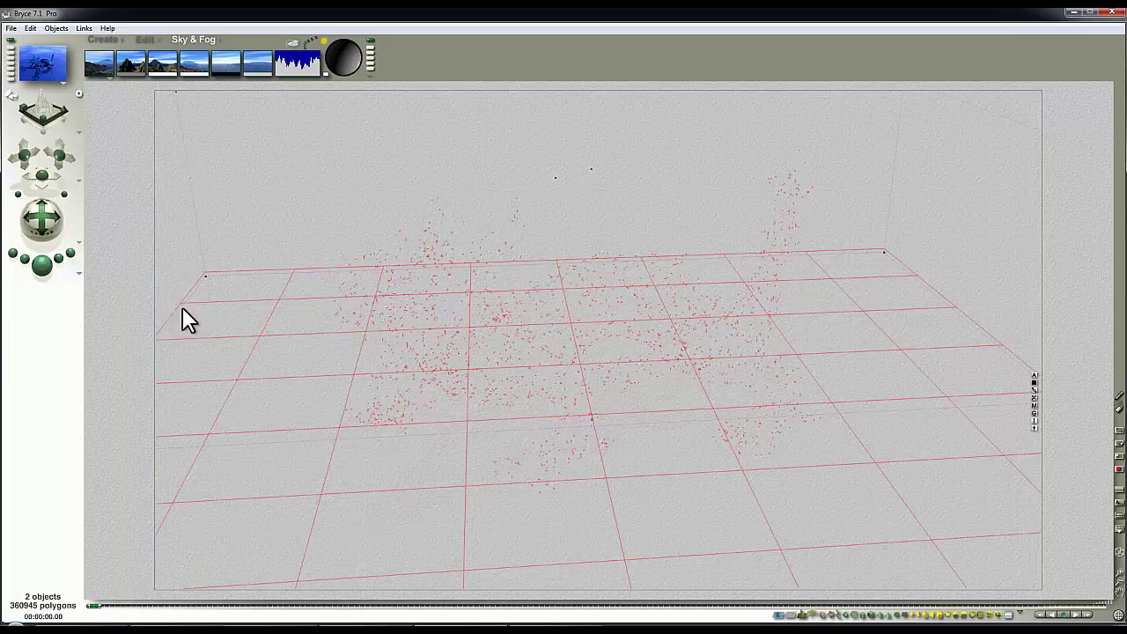
left_click(81, 284)
left_click(35, 352)
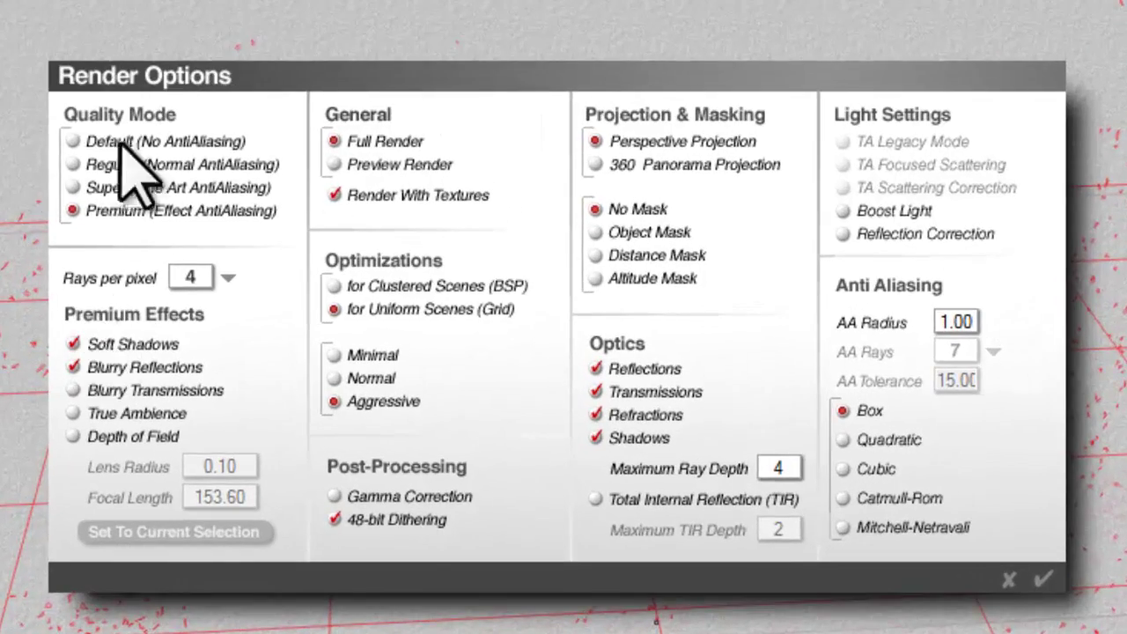
left_click(1008, 578)
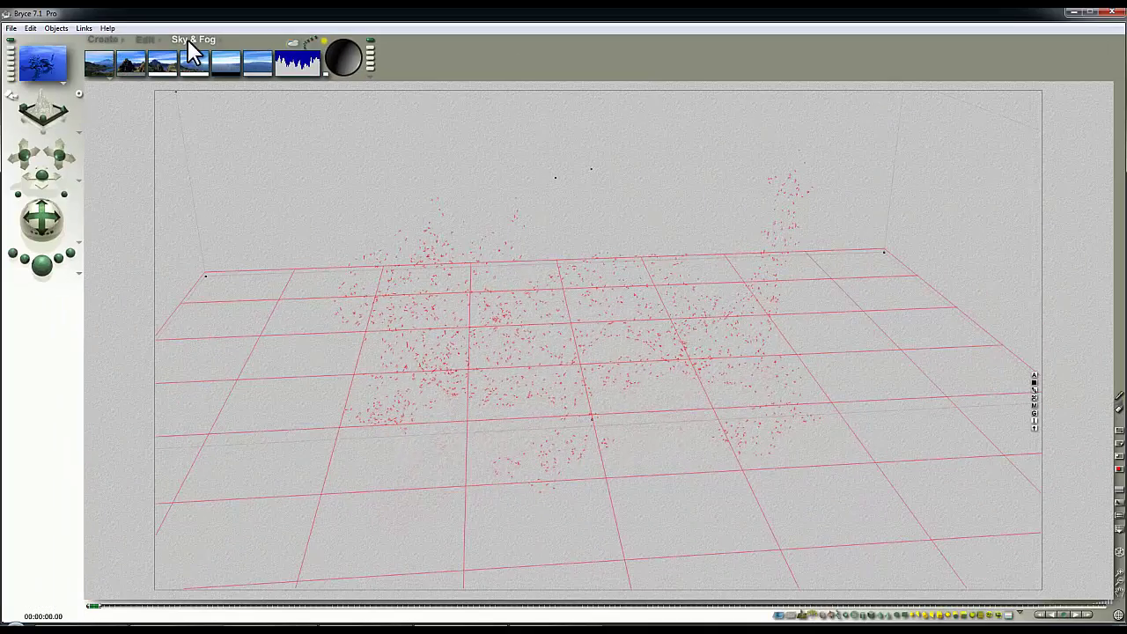
left_click(292, 42)
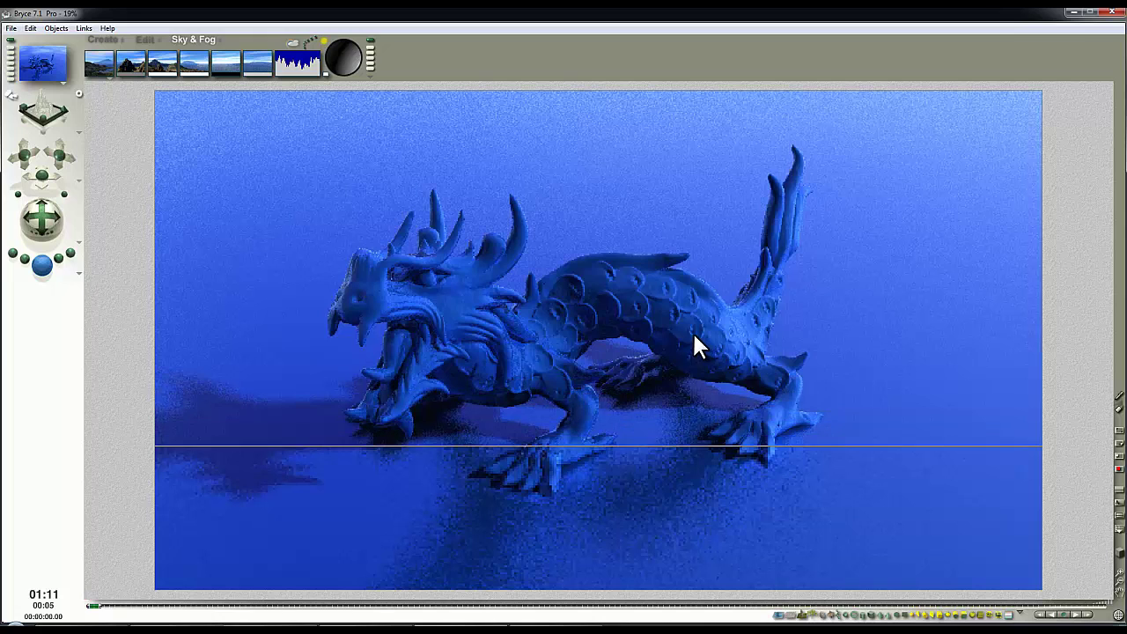
Stop the render and set the dragon material's specular halo to light grey, HLS lightness about 197
left_click(536, 372)
left_click(538, 379)
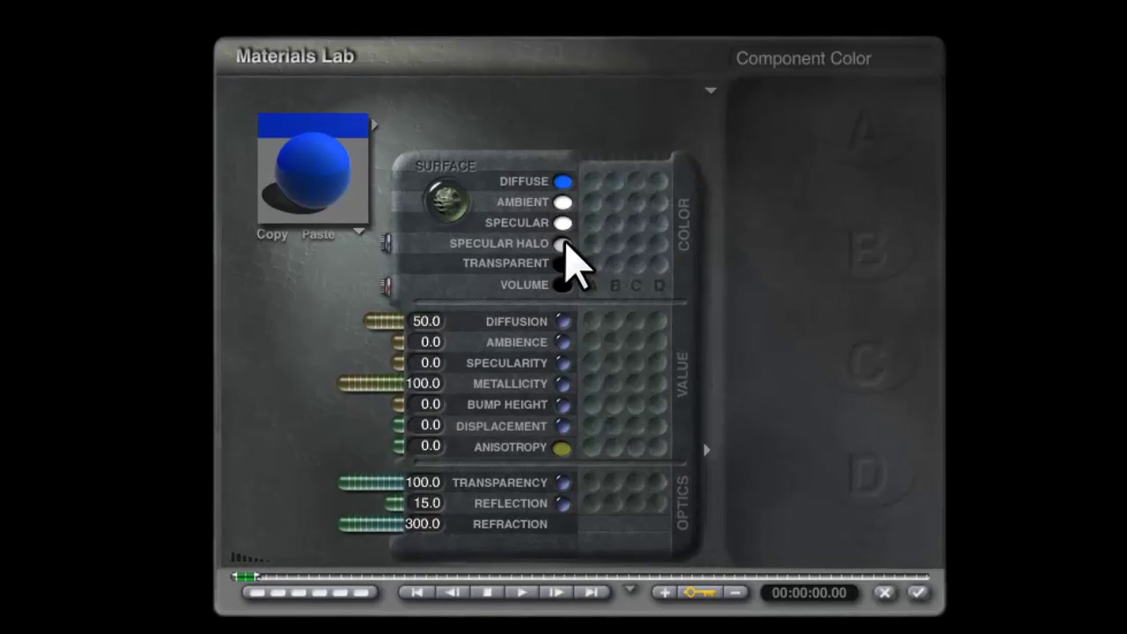
left_click(562, 244)
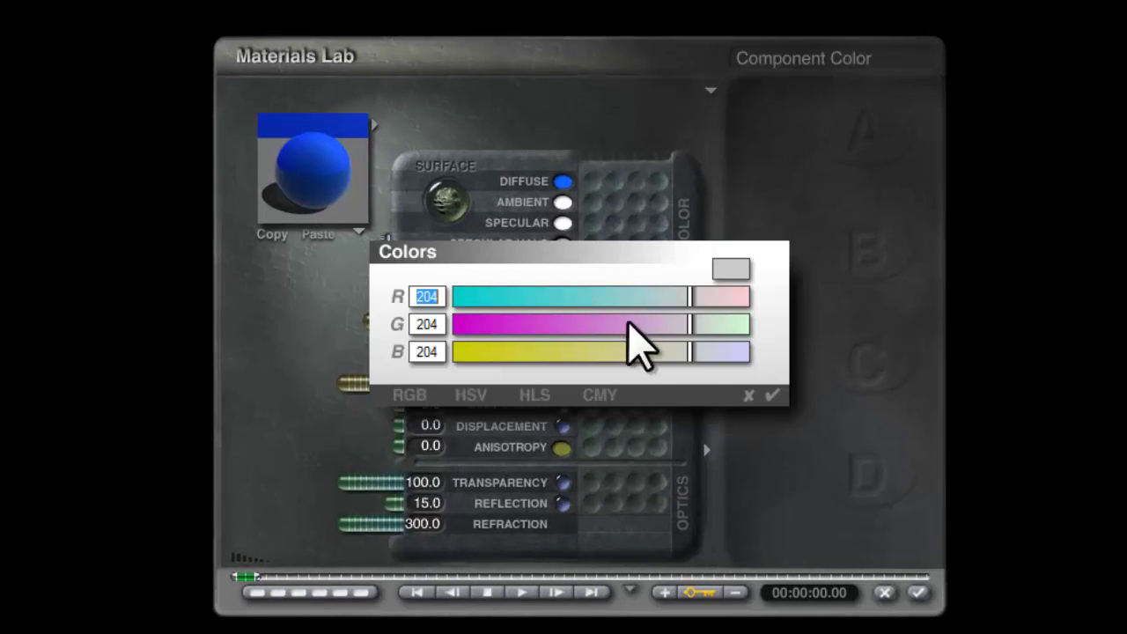
left_click(534, 395)
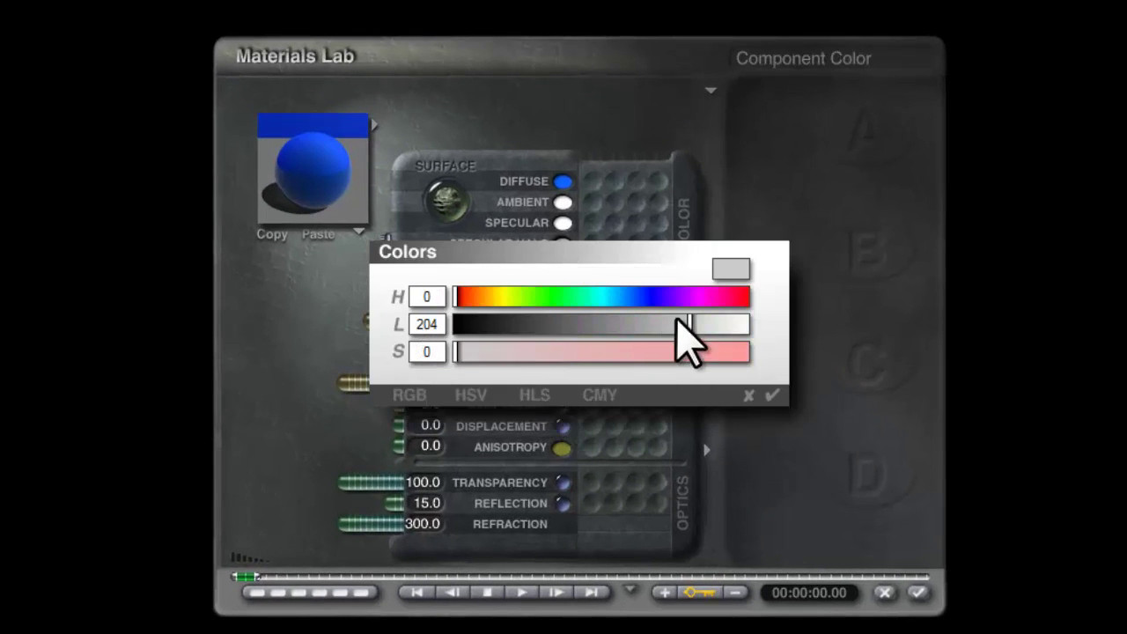
left_click_drag(692, 324, 749, 324)
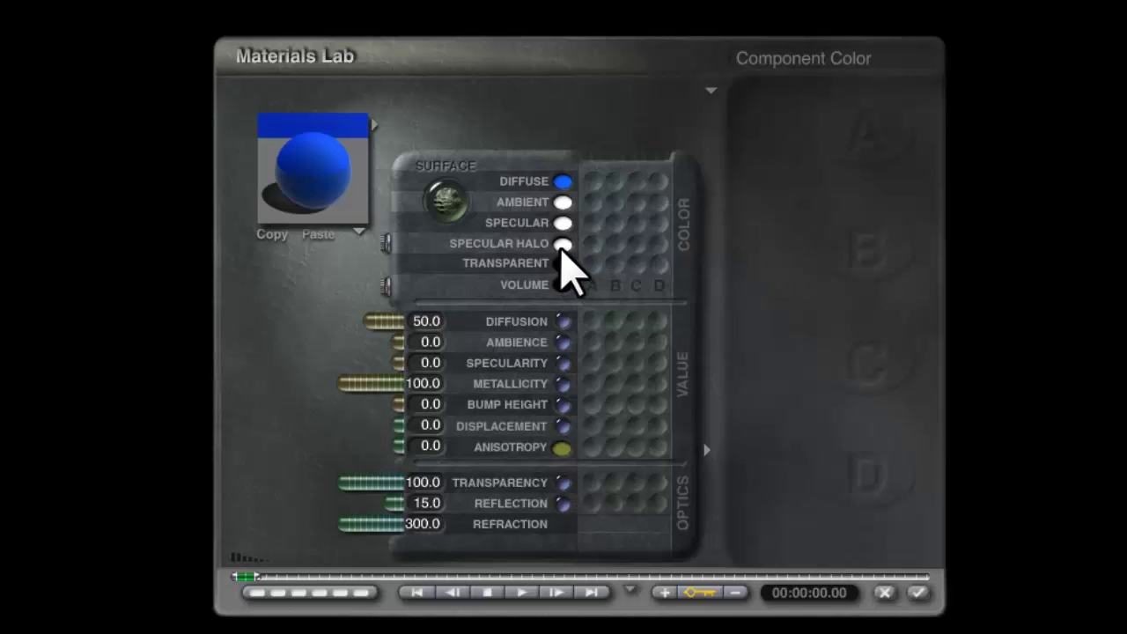
left_click(562, 245)
mouse_move(622, 327)
left_mouse_down()
mouse_move(564, 326)
mouse_move(657, 329)
mouse_move(680, 347)
mouse_move(634, 331)
left_mouse_up()
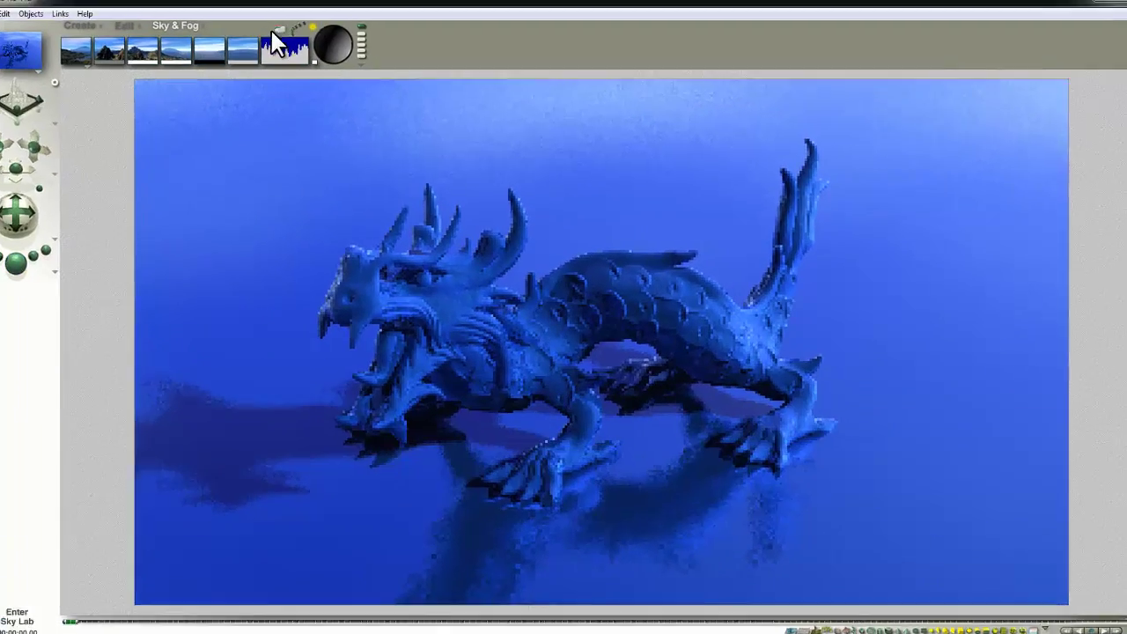
Turn on image-based lighting with a sky dome generated from the current sky at 600
left_click(292, 41)
left_click(786, 140)
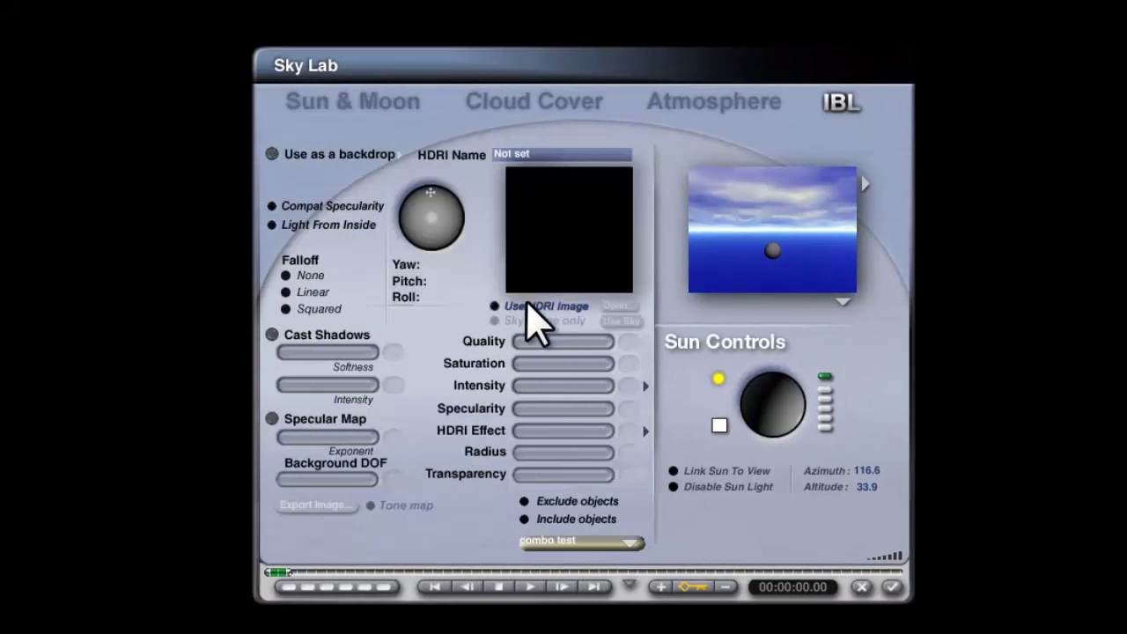
left_click(494, 307)
left_click(623, 320)
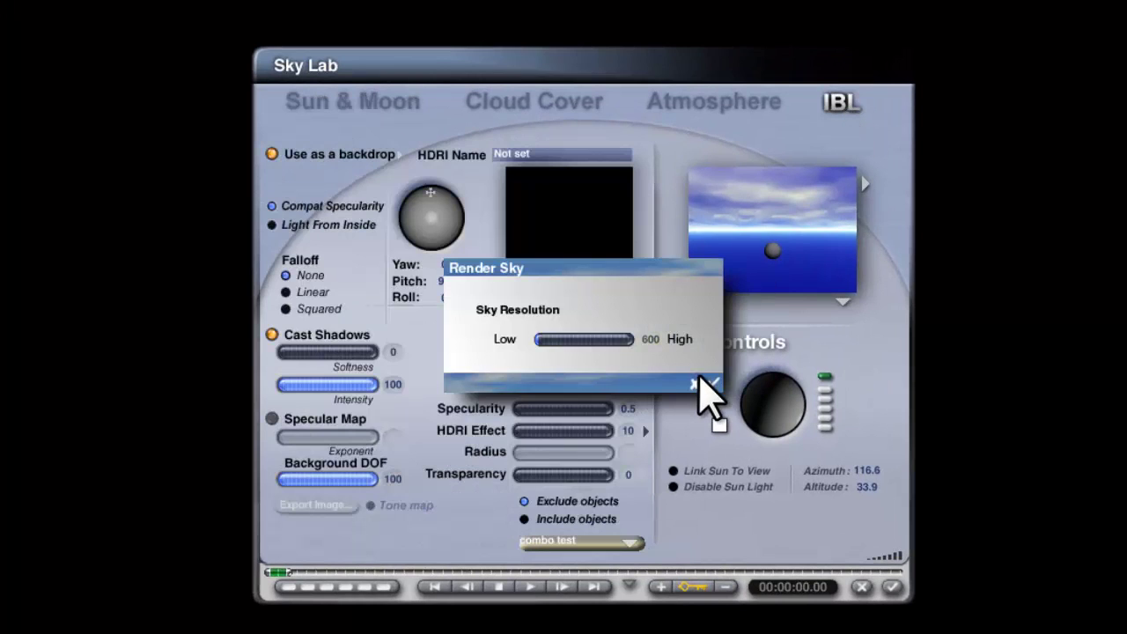
left_click(713, 386)
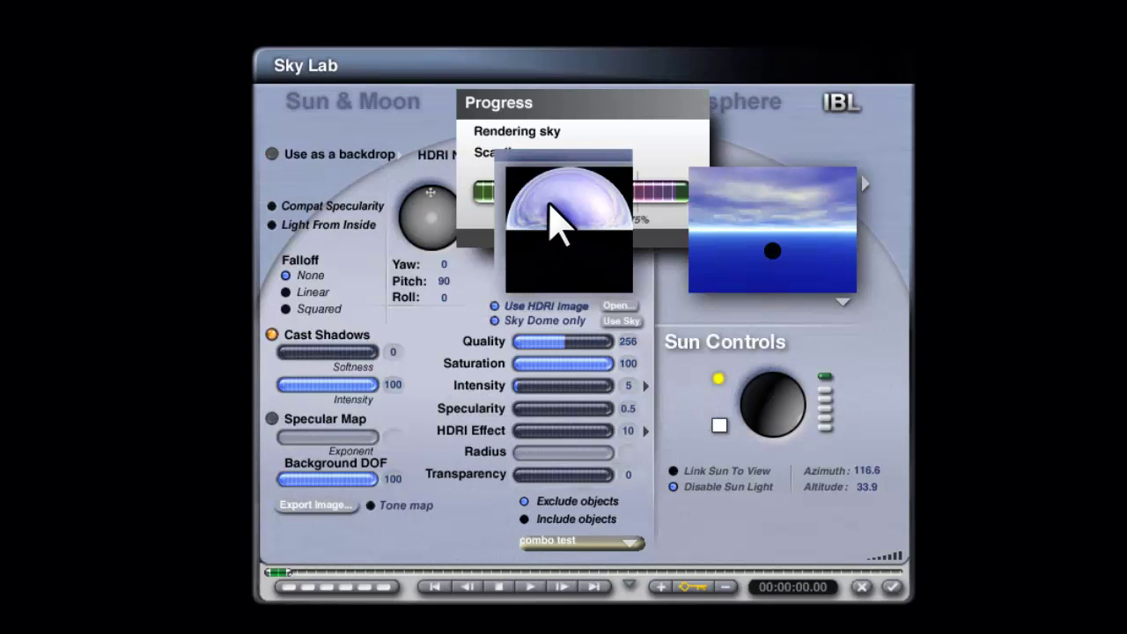
Use the sky dome as backdrop, with specularity 0, HDRI effect 0 and intensity 10
left_click(284, 153)
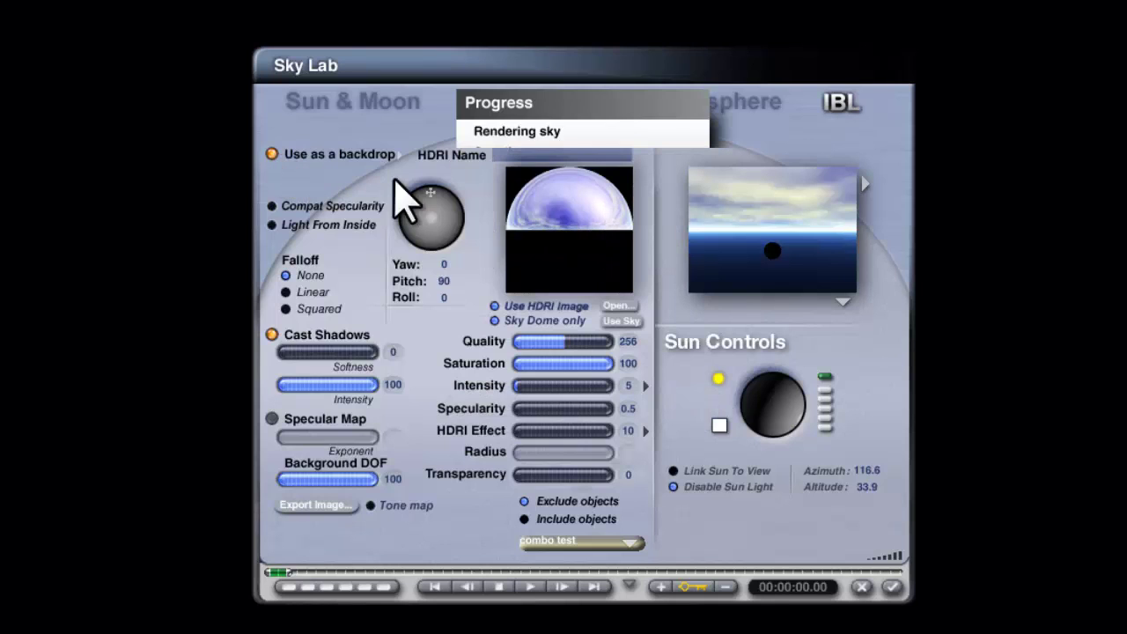
left_click(398, 154)
left_click(449, 210)
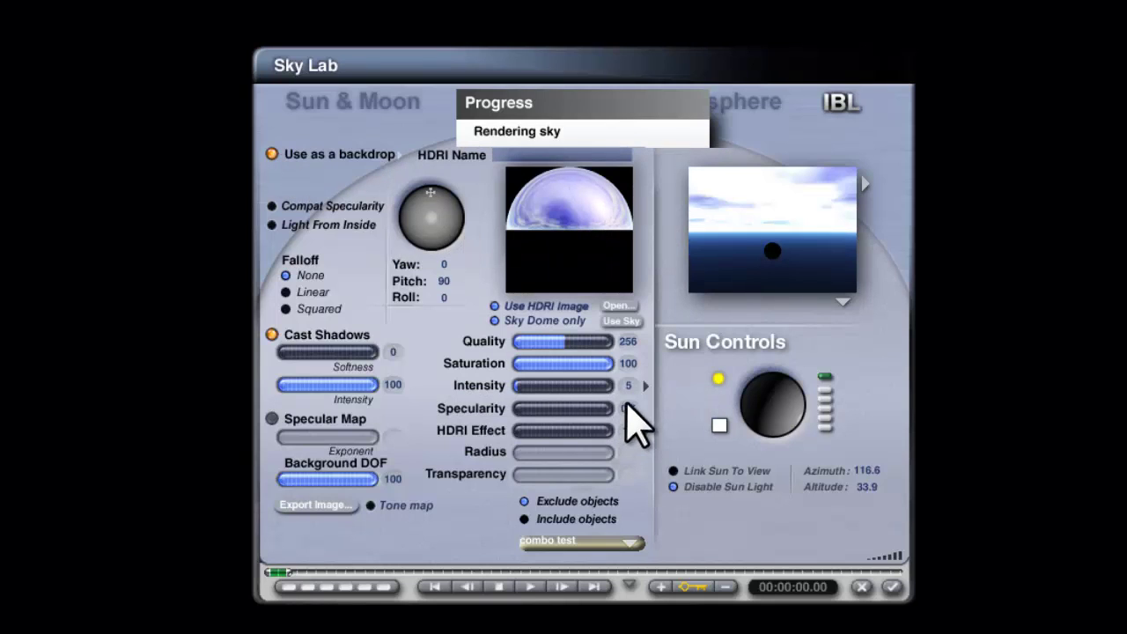
left_click(628, 430)
type("0")
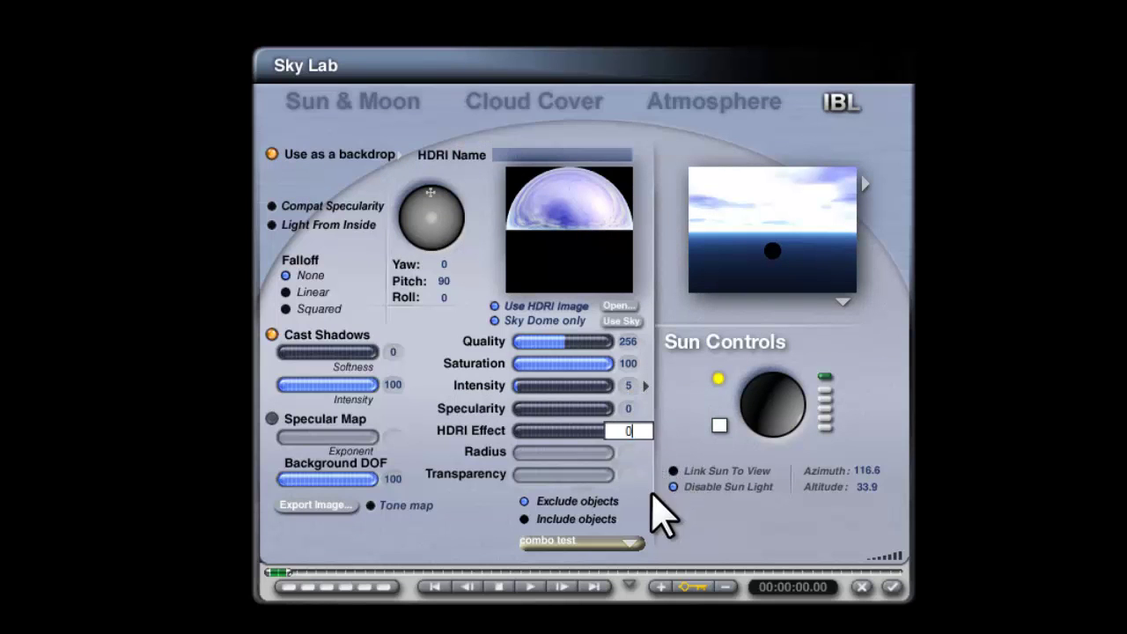
key("Return")
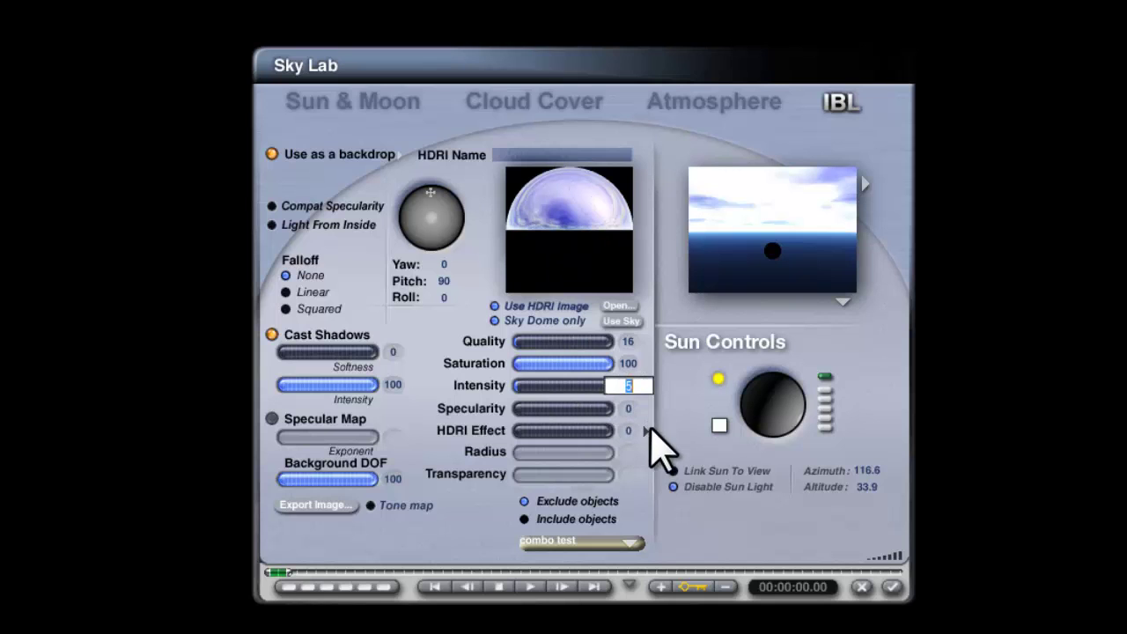
key("Return")
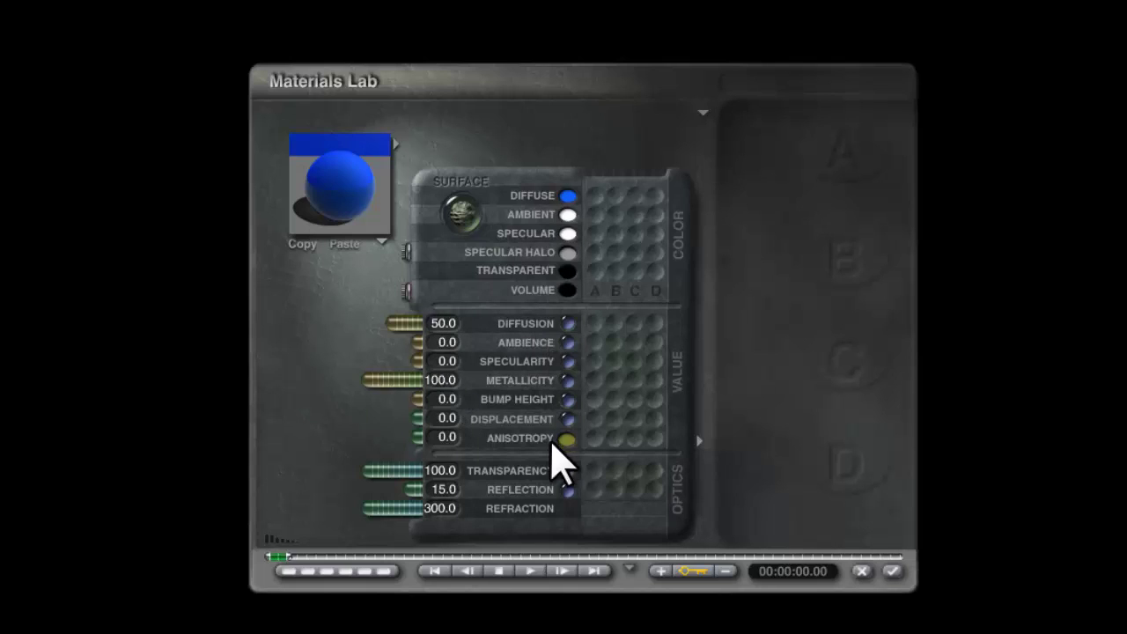
Lighten the specular halo grey to lightness 196 and make the transparent colour pure white
left_click(567, 253)
left_click_drag(644, 328, 674, 333)
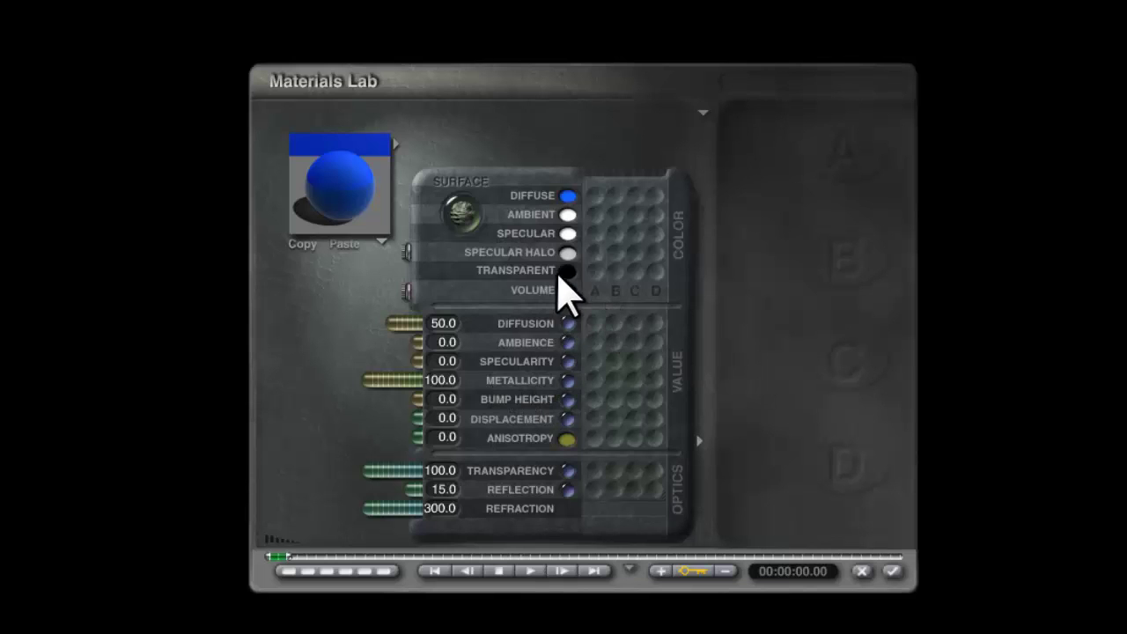
left_click(565, 268)
left_click_drag(680, 325, 842, 347)
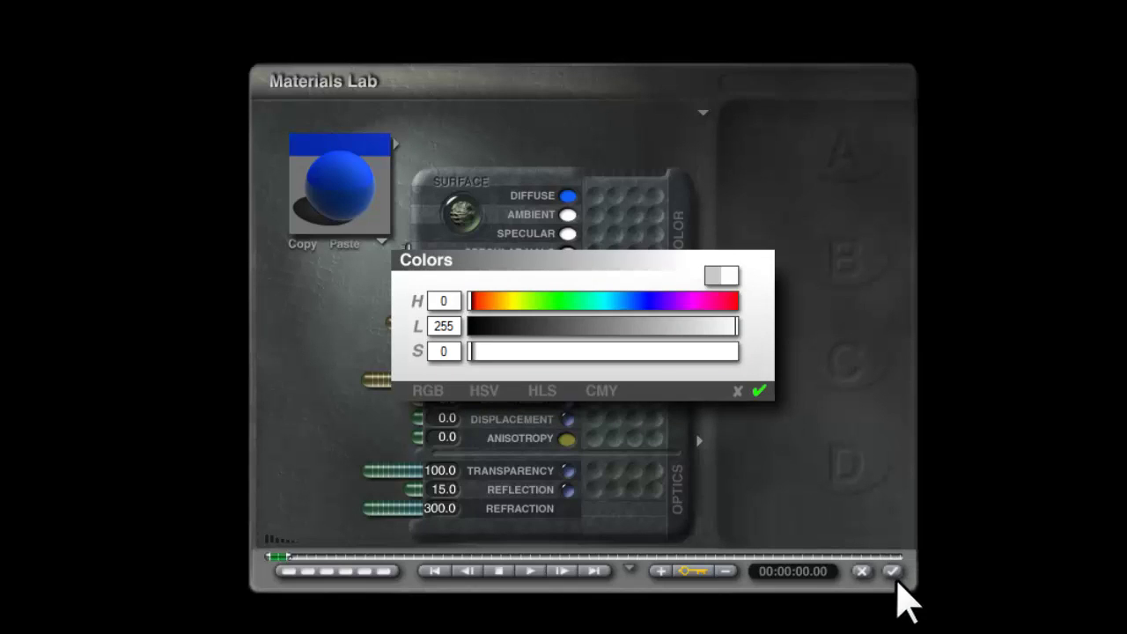